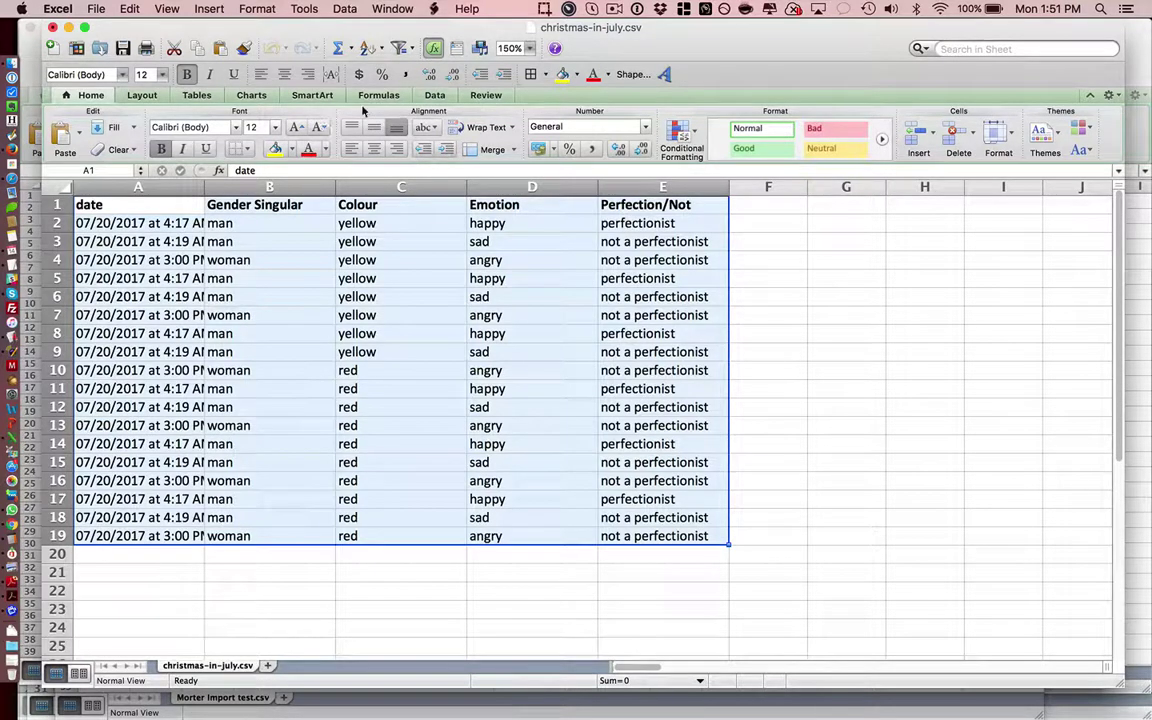
Step: Create an automatic PivotTable from the selected data on the christmas-in-july.csv sheet
click(434, 95)
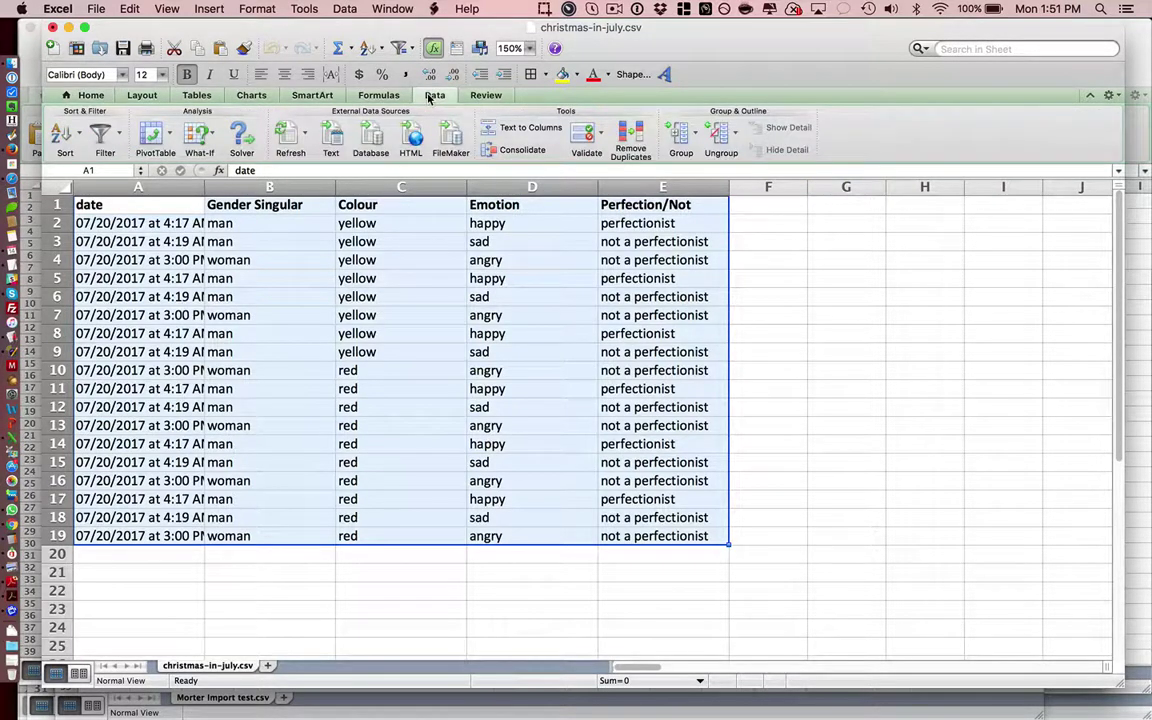
click(171, 140)
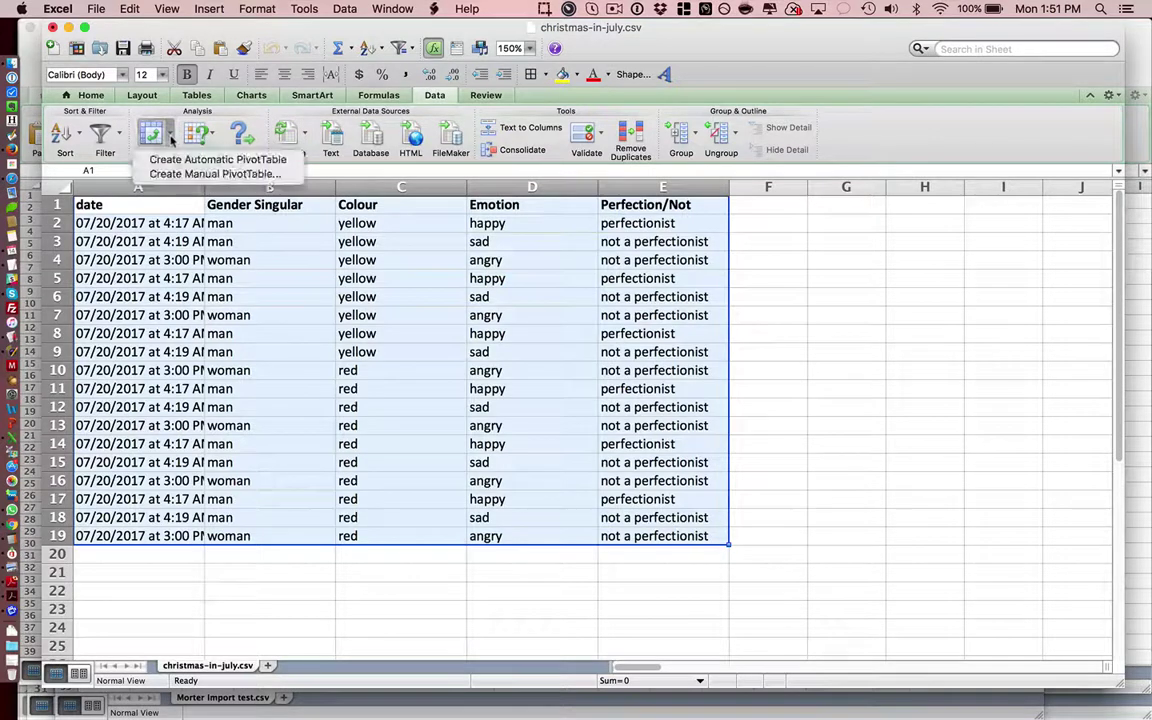
click(218, 161)
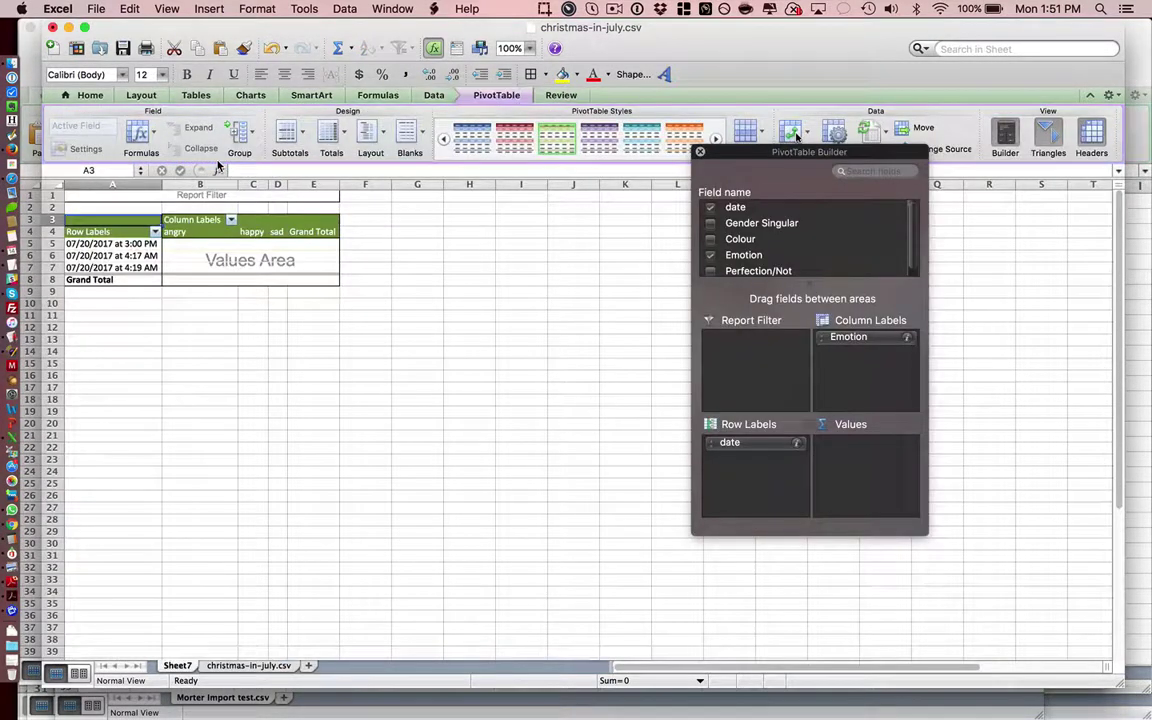
Step: Move the date field from row labels to the PivotTable values and remove Emotion from the column labels
drag(753, 448, 866, 455)
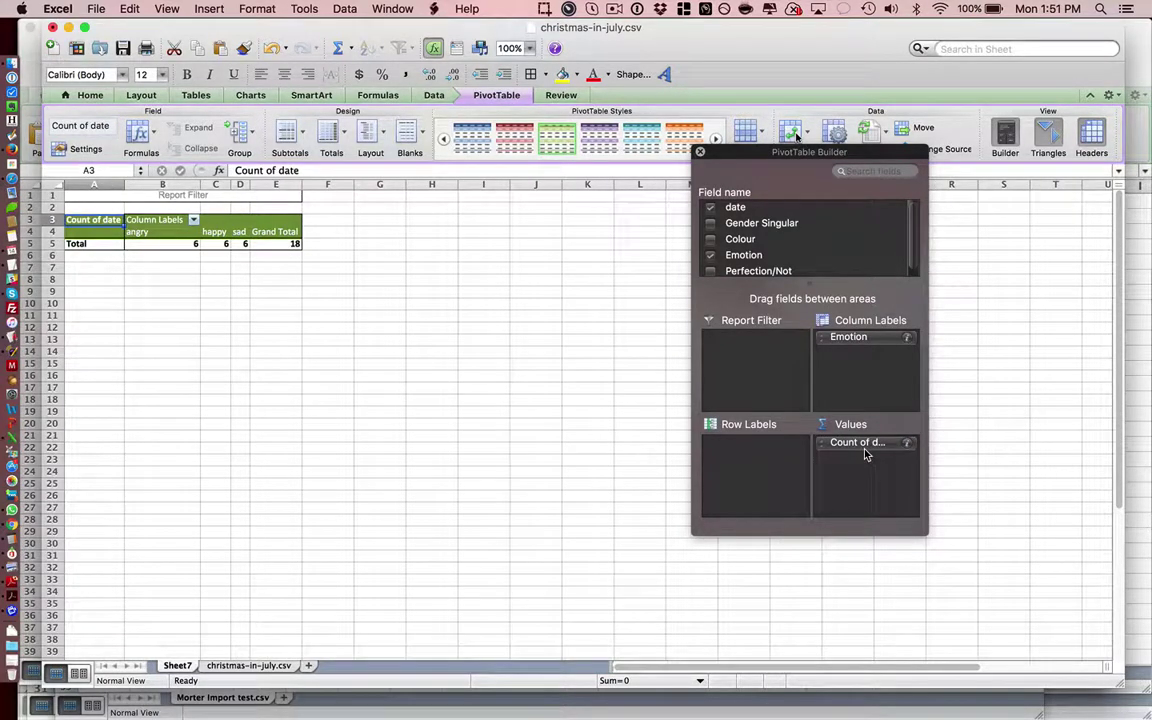
drag(853, 340, 823, 259)
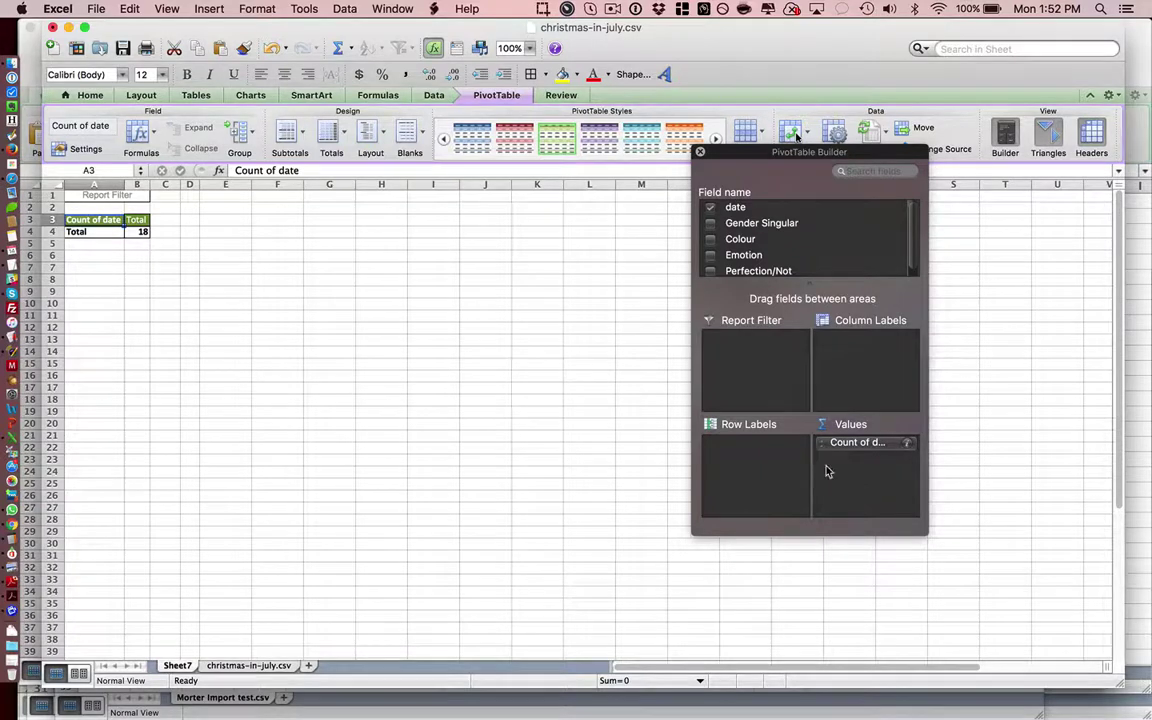
Step: Review the summary functions available for the date value field, leaving its settings as they are
click(907, 443)
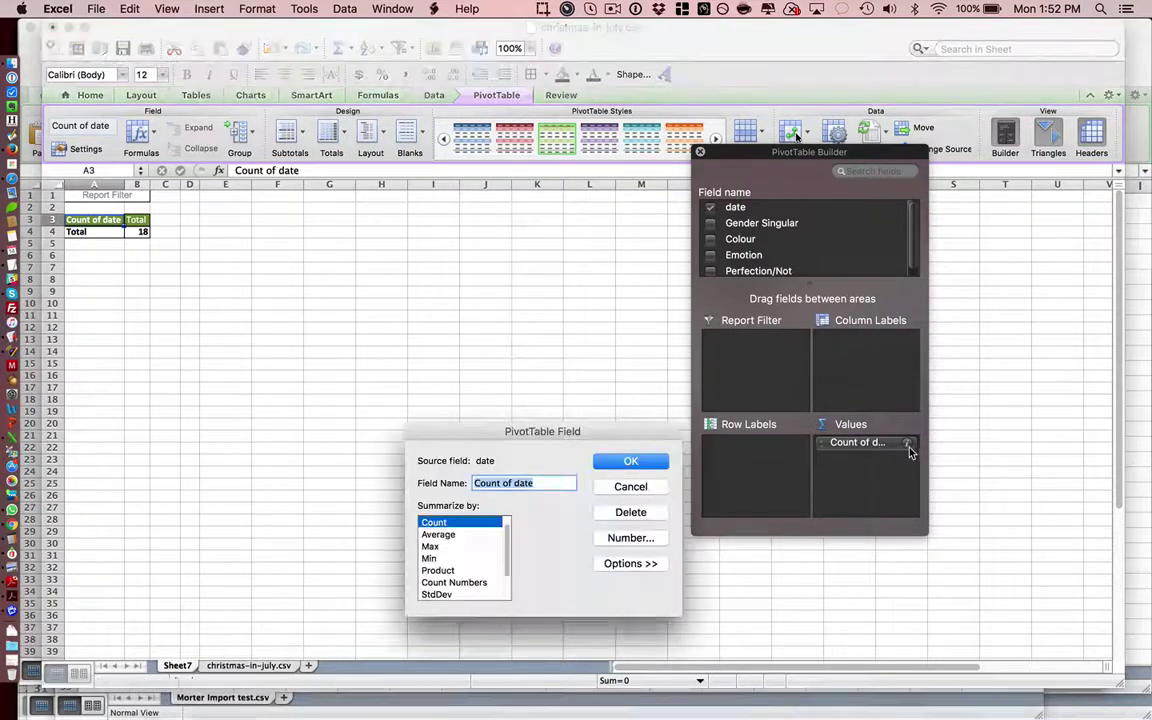
scroll(433, 583, down, 2)
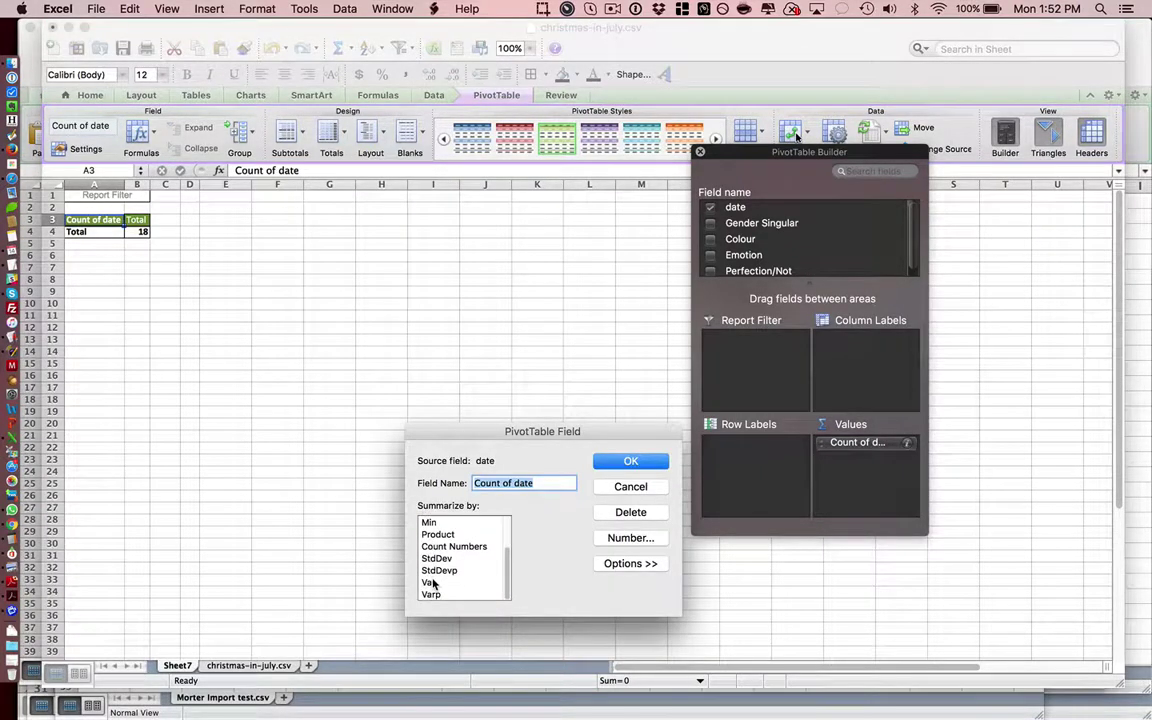
scroll(435, 581, up, 3)
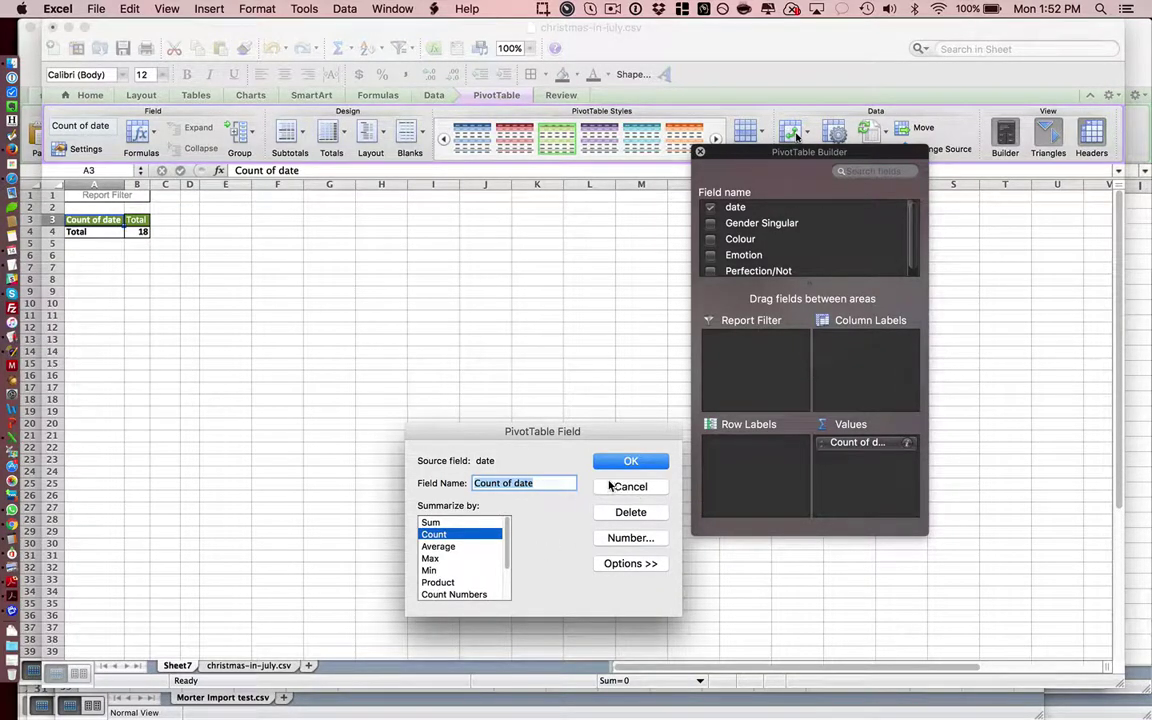
scroll(437, 572, down, 3)
scroll(440, 571, up, 3)
scroll(442, 571, down, 3)
scroll(442, 571, up, 3)
scroll(460, 576, down, 3)
scroll(460, 576, up, 3)
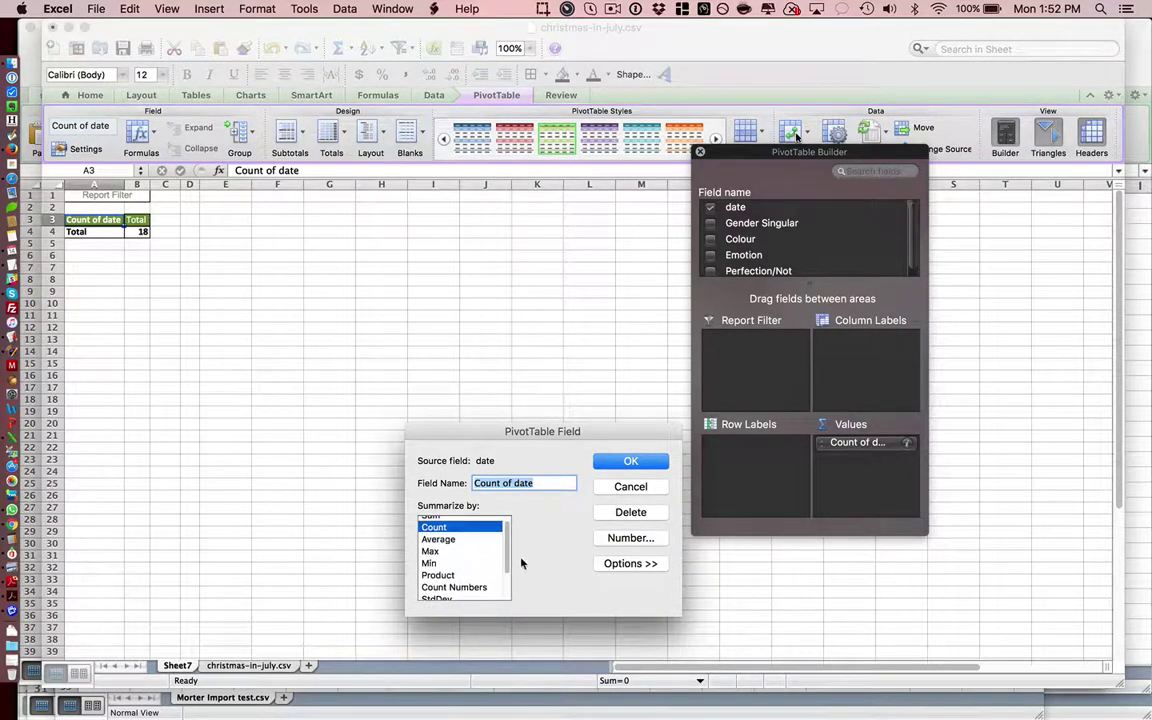
click(611, 488)
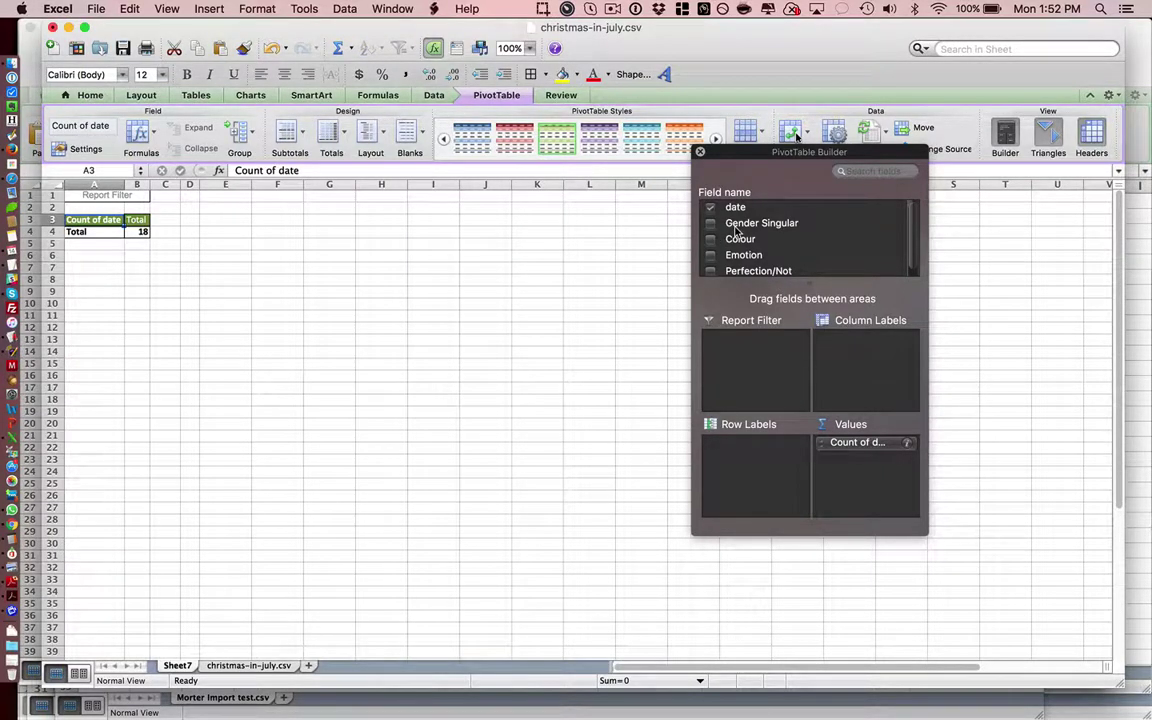
Step: Add Gender Singular to the PivotTable column labels and set the sheet zoom to 200%
drag(736, 228, 857, 360)
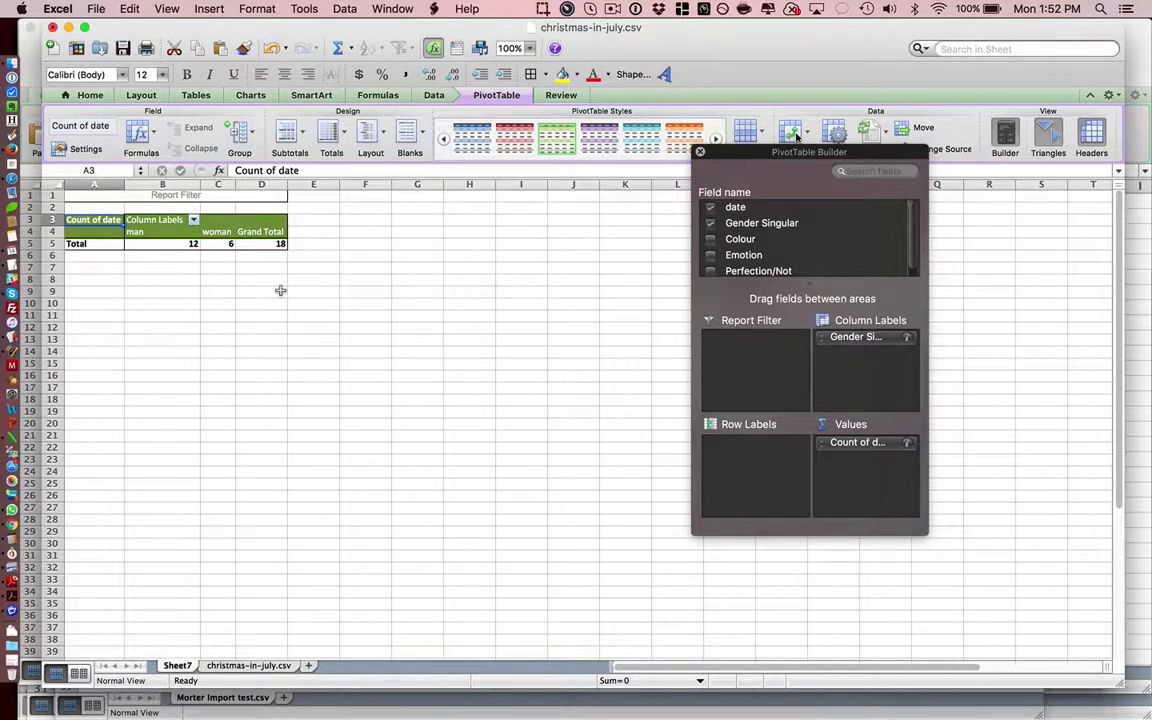
click(529, 48)
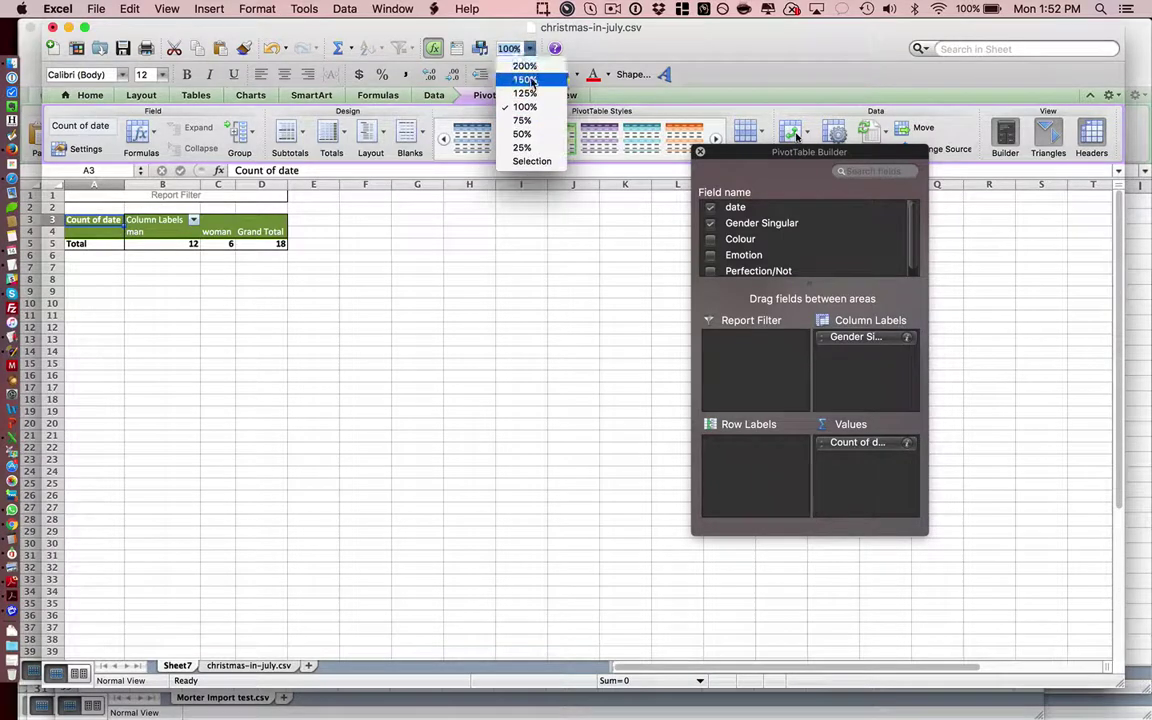
click(525, 80)
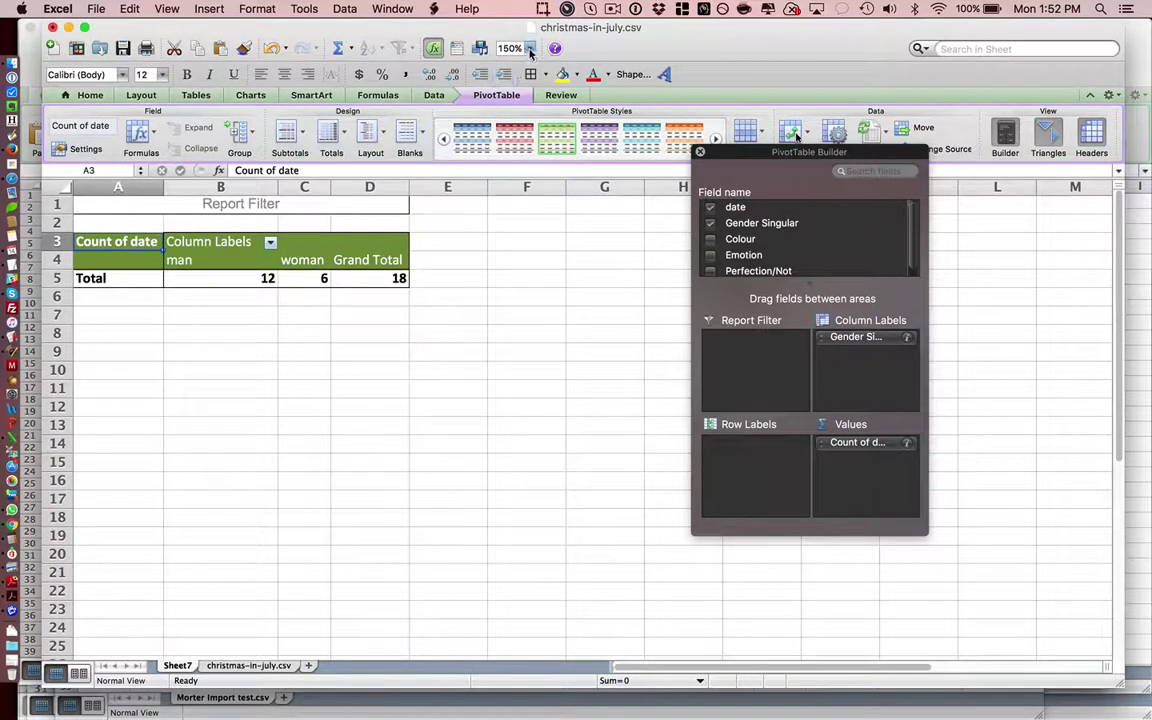
click(529, 48)
click(515, 67)
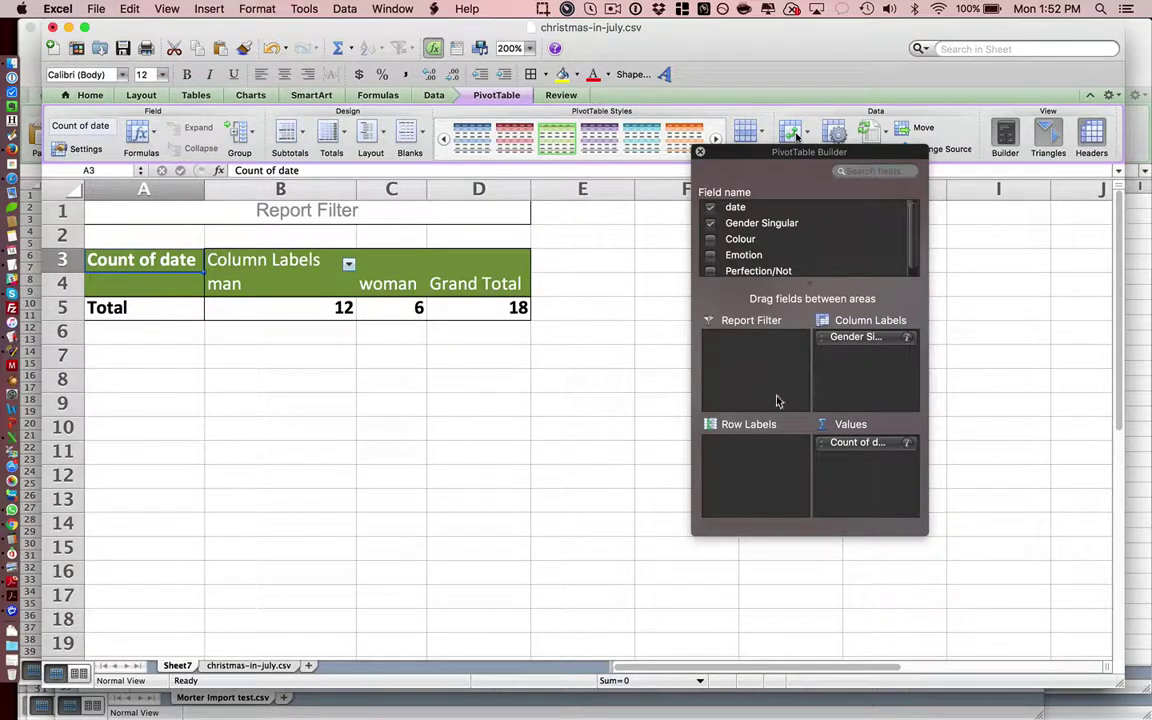
Step: Try Gender Singular as a row label field and return it to the column labels
drag(862, 345, 772, 478)
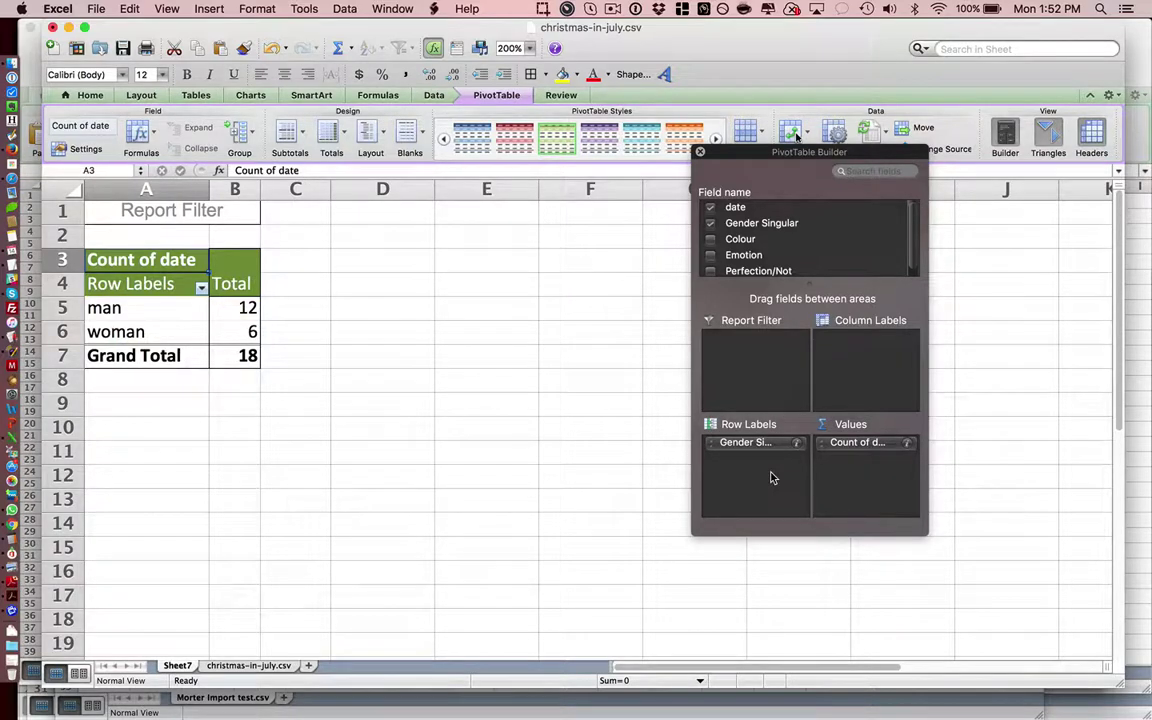
drag(760, 442, 880, 372)
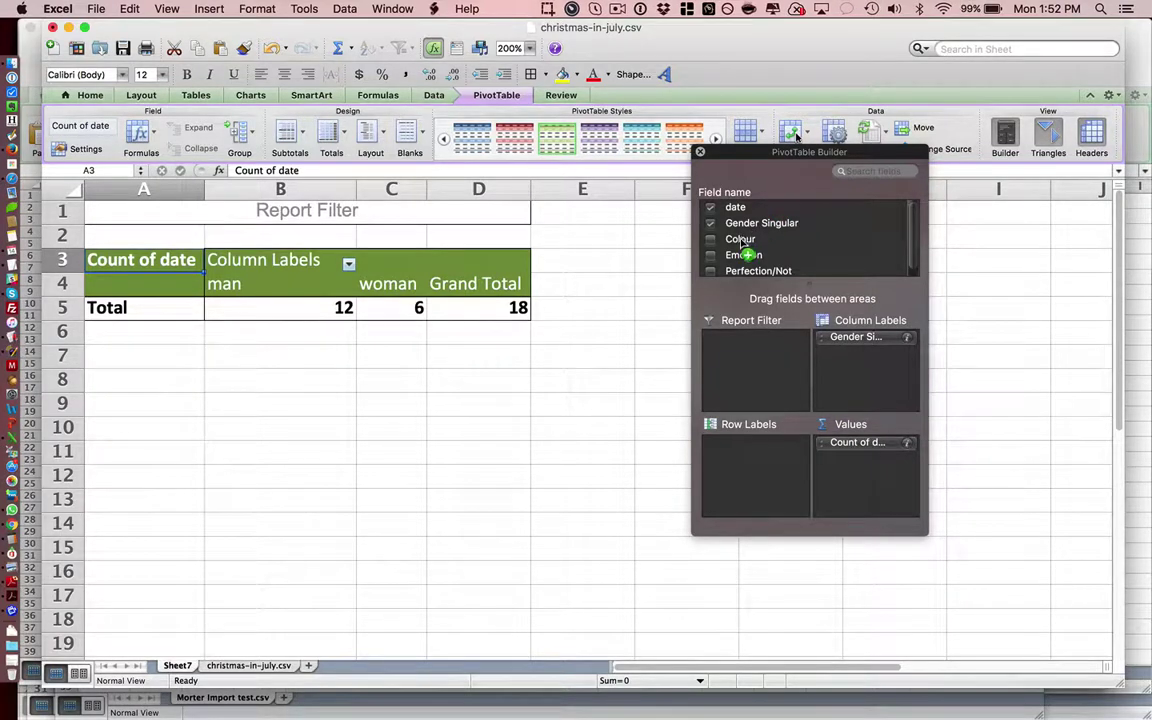
Step: Add Colour to the column labels beneath Gender Singular and move the PivotTable Builder off the table
drag(742, 241, 820, 384)
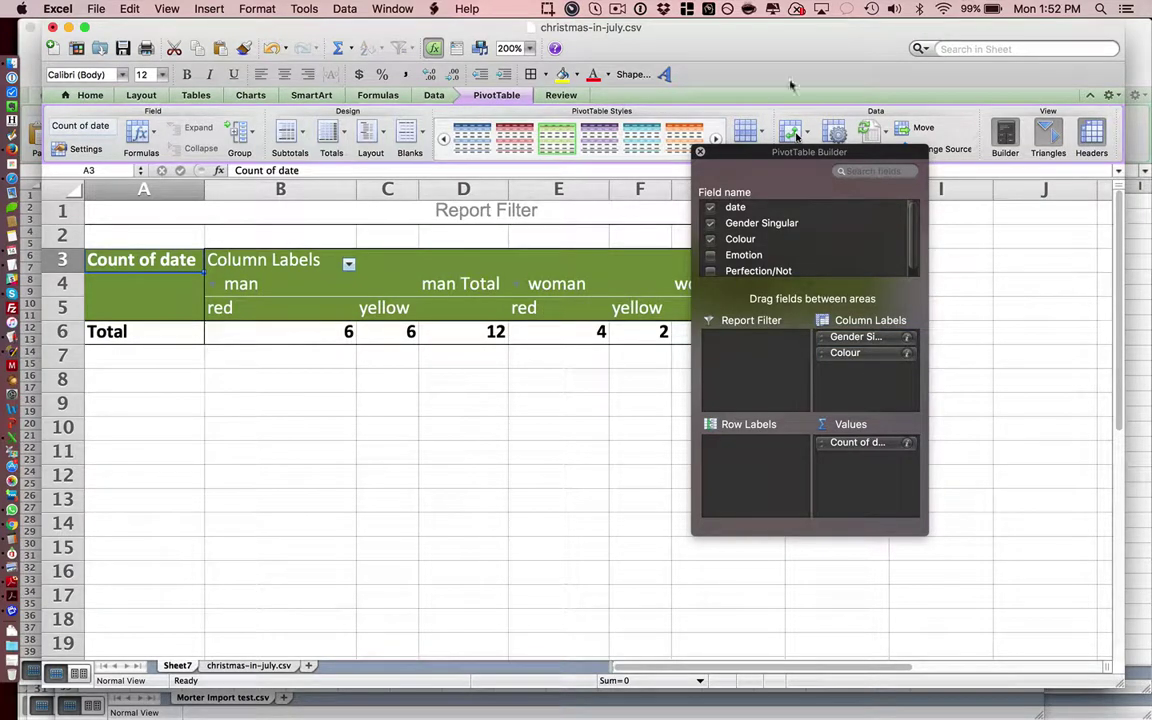
drag(776, 152, 991, 266)
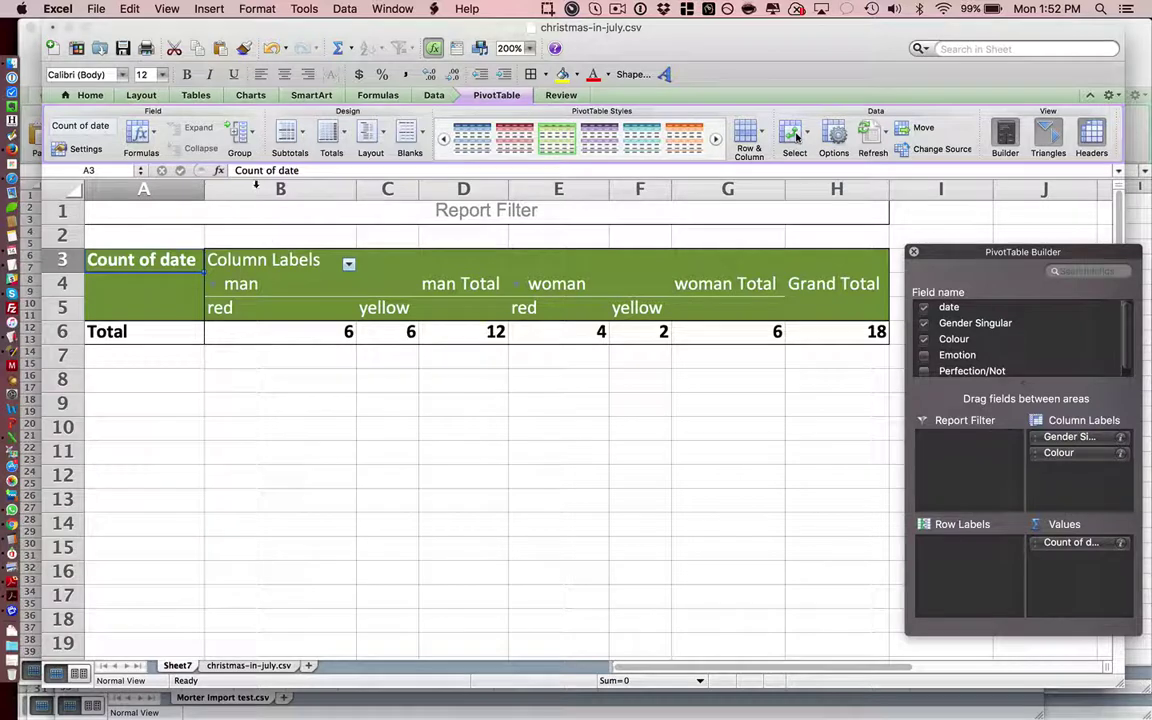
Step: Center the contents of columns B through H on the PivotTable sheet
click(256, 188)
key(shift+Right)
key(shift+Right)
key(shift+Right)
key(shift+Right)
key(shift+Right)
key(shift+Right)
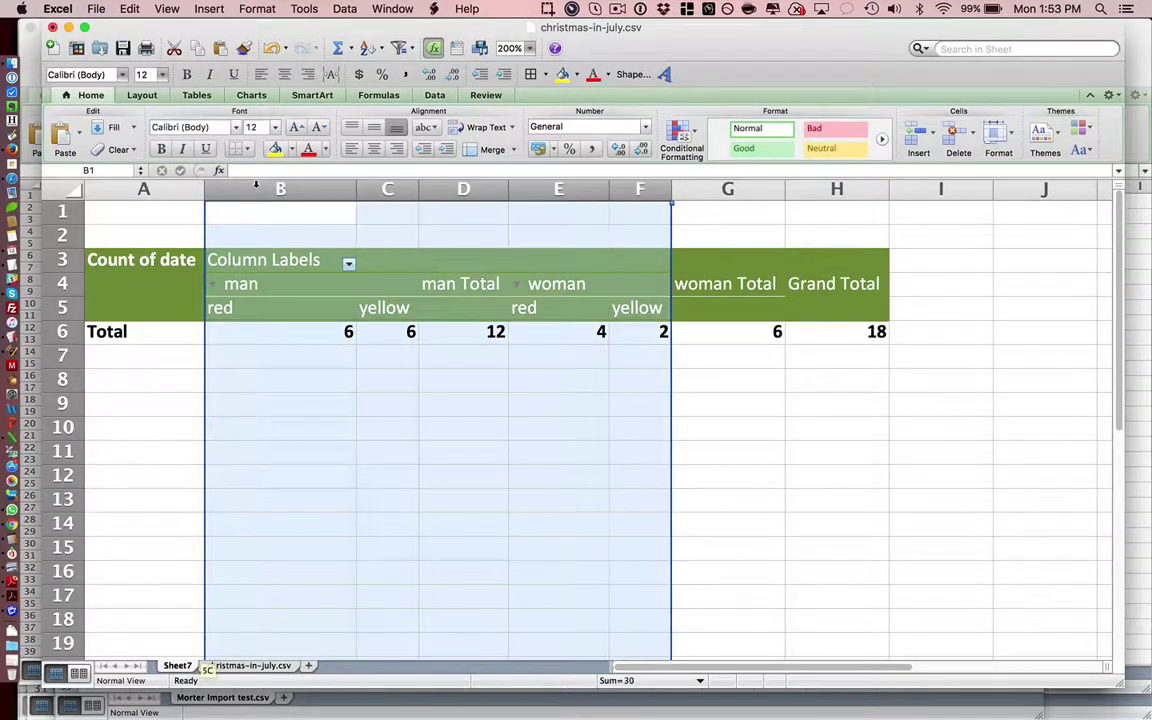
click(373, 148)
click(787, 313)
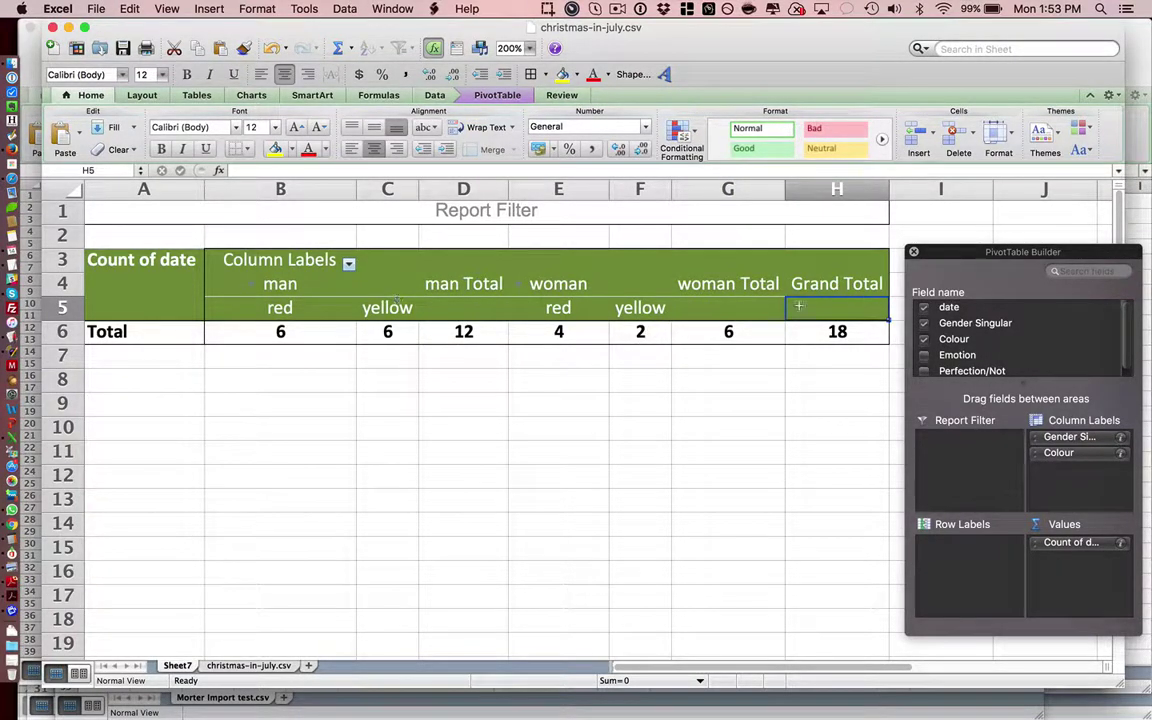
Step: Move Colour to the row labels and add Emotion to the column labels beneath Gender Singular
drag(976, 257, 976, 207)
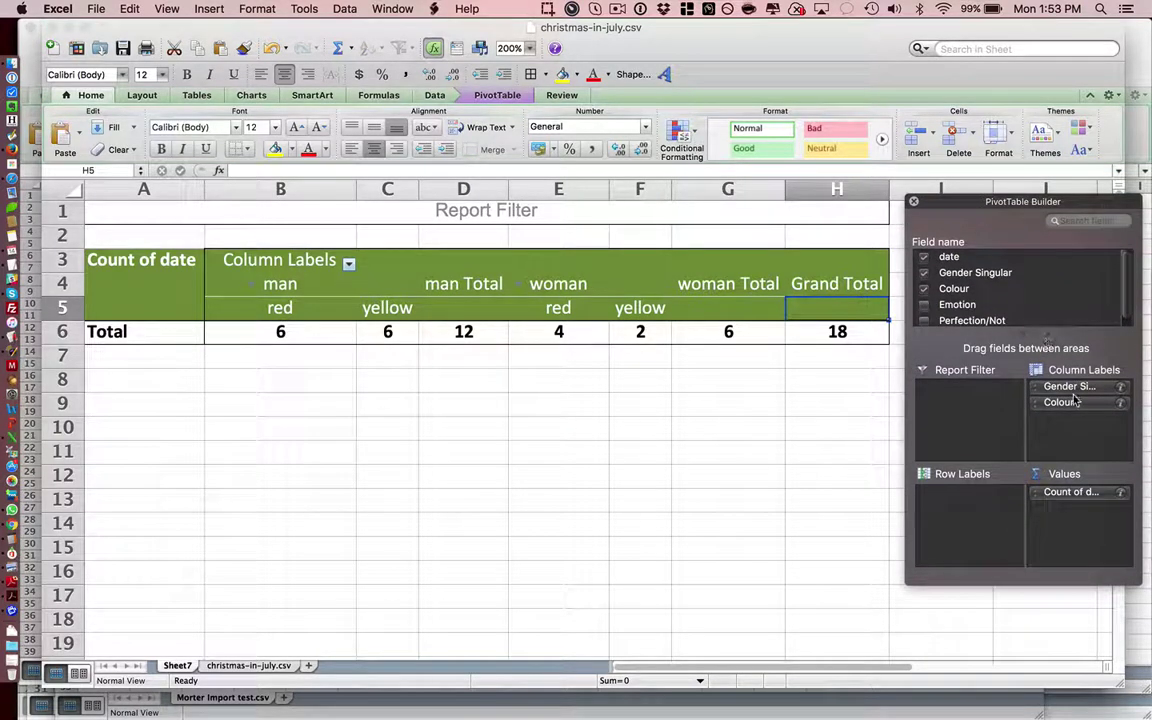
drag(1058, 402, 984, 510)
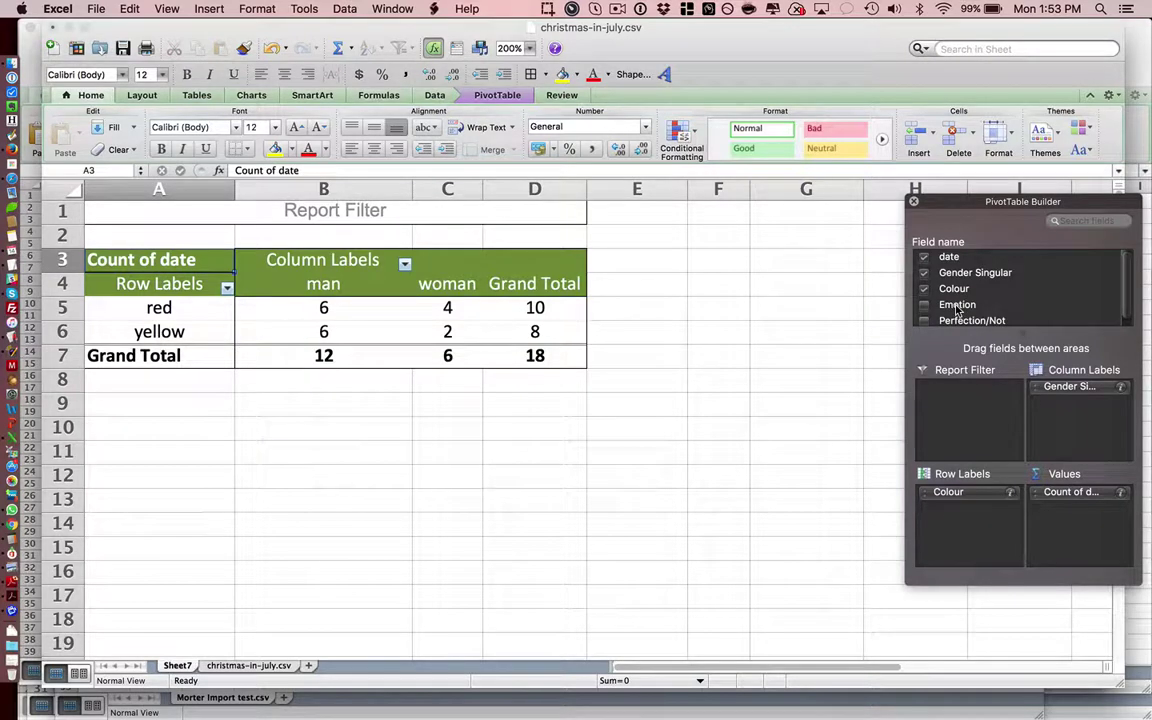
drag(957, 310, 1078, 408)
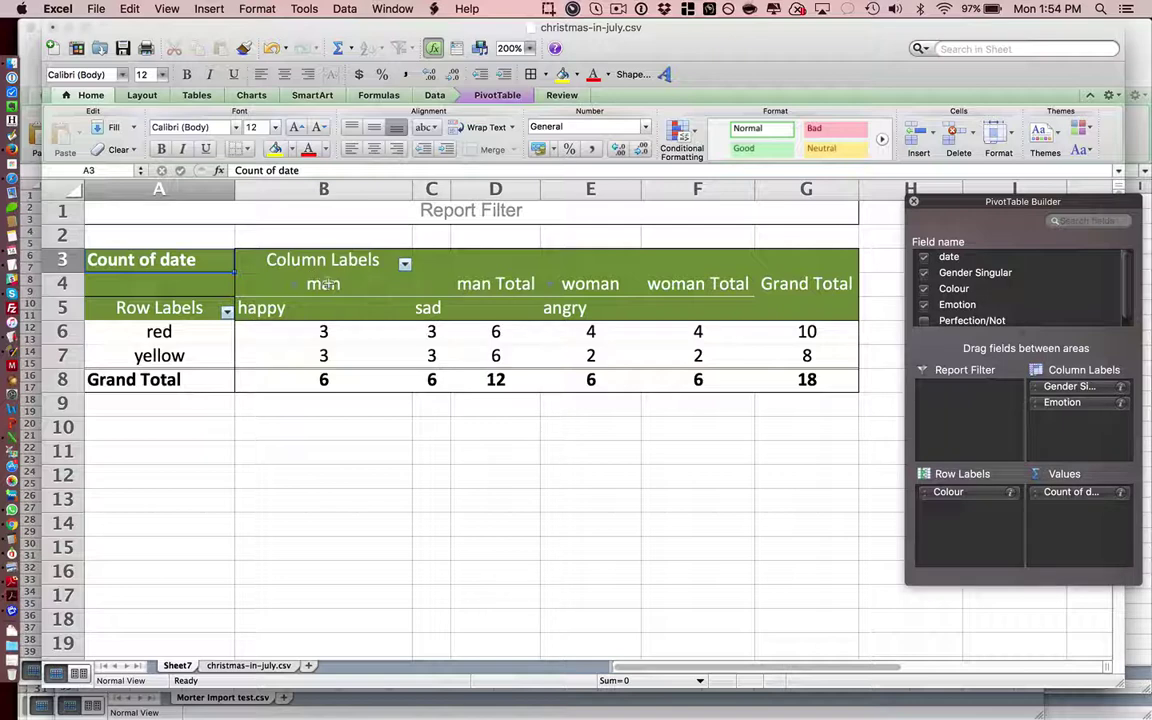
Step: Check the PivotTable count for happy men with red against the source data sheet
click(325, 338)
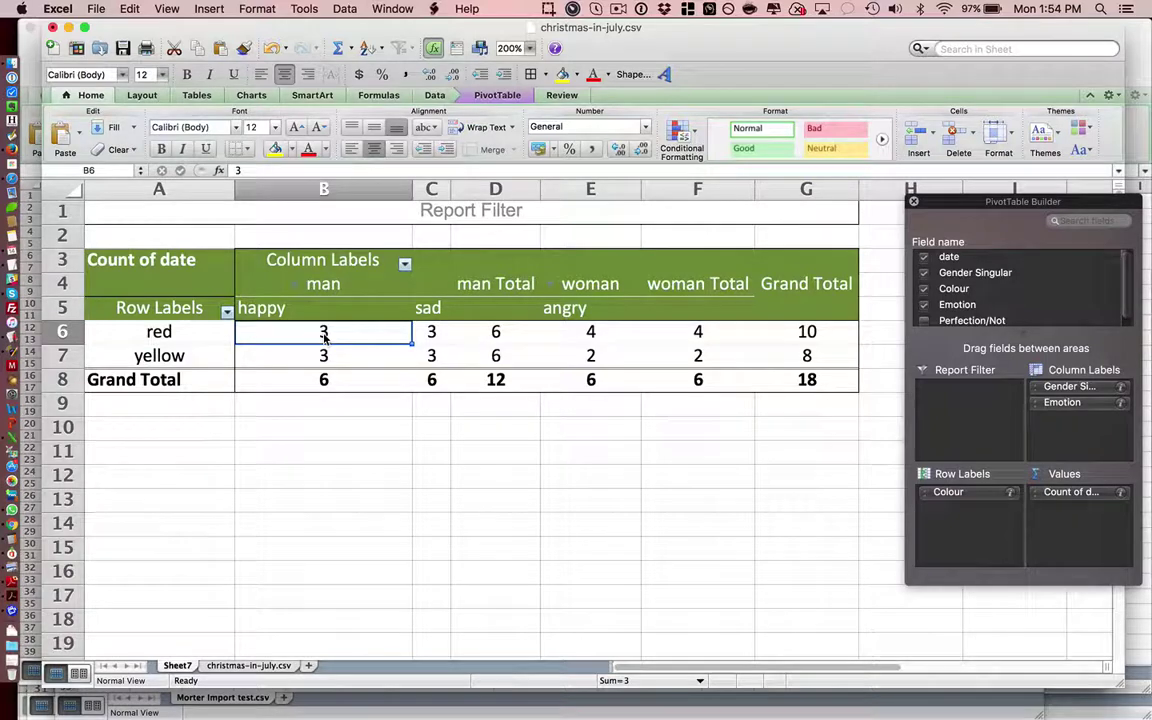
click(252, 666)
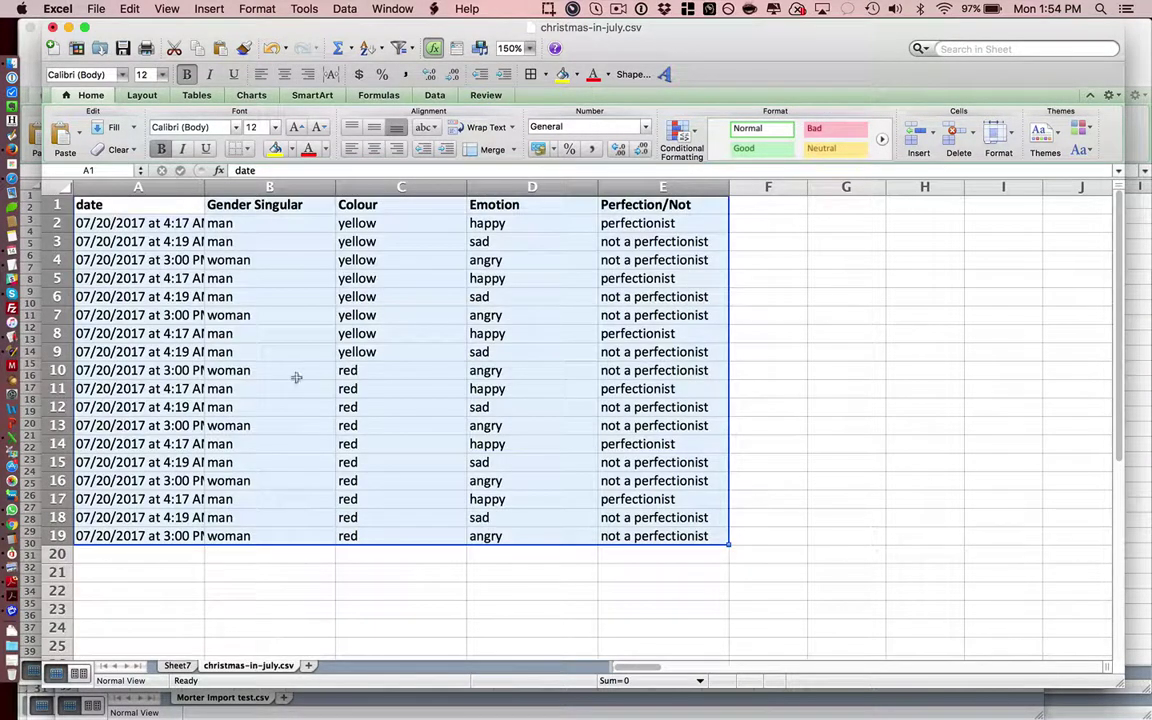
click(178, 666)
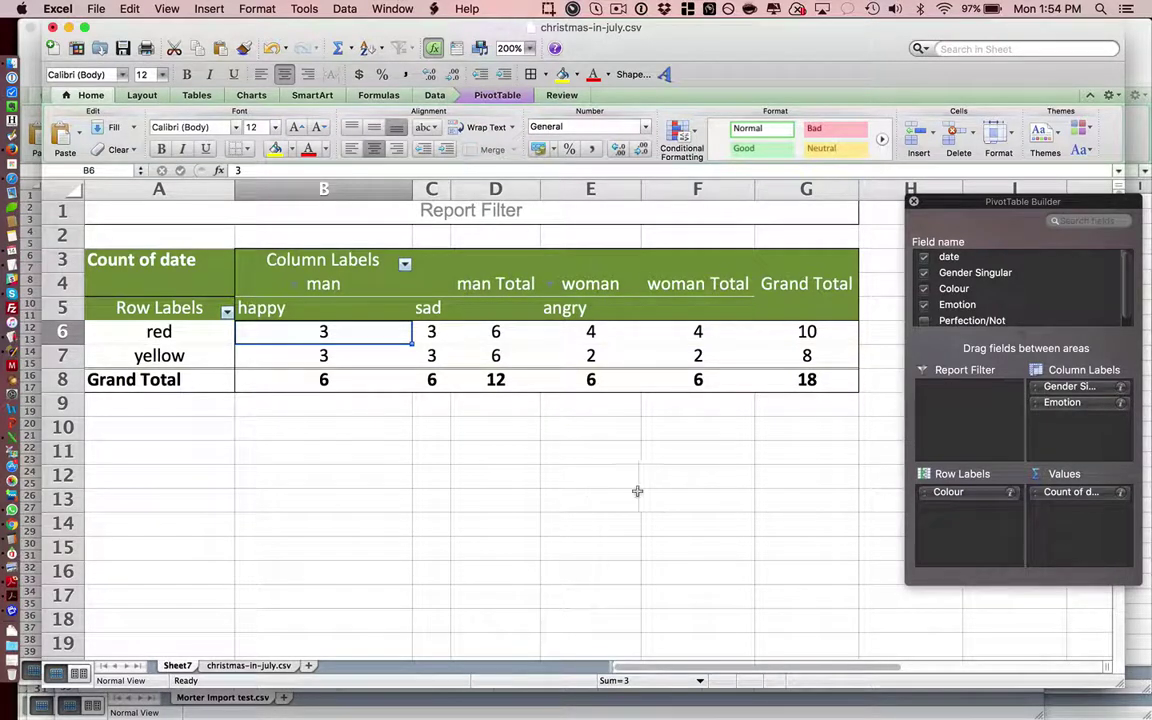
Step: Place Gender Singular below Emotion in the column labels, and move it to the row labels beneath Colour
drag(1072, 389, 1079, 425)
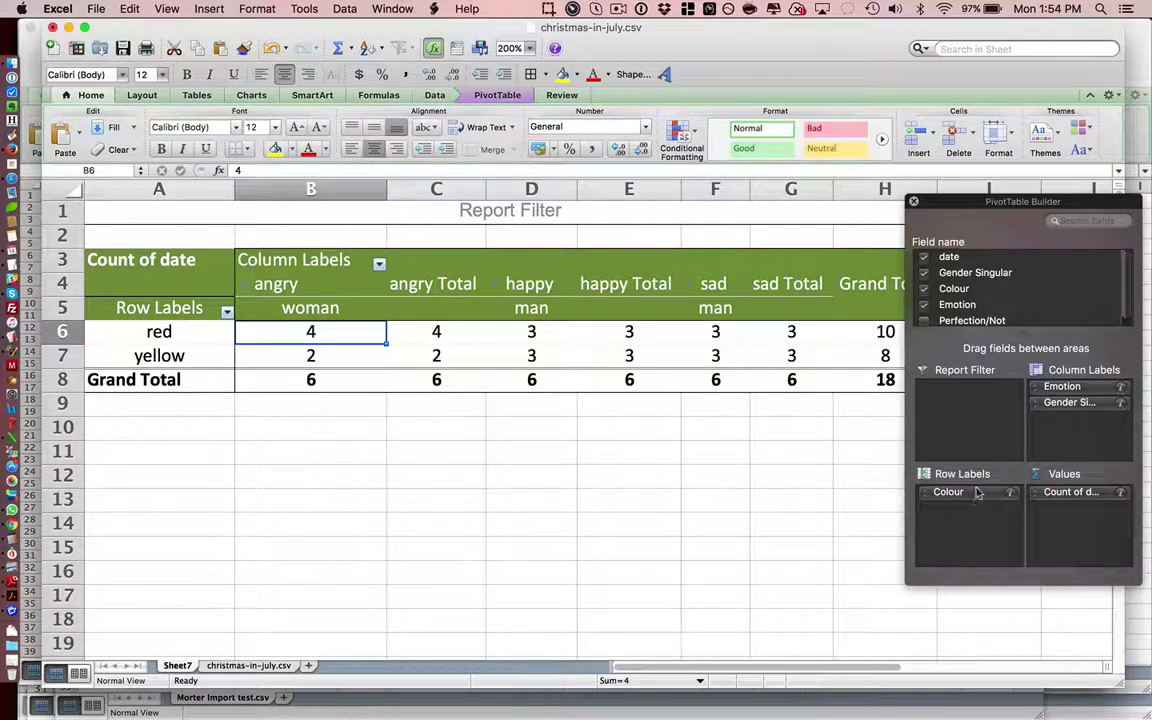
drag(1062, 402, 972, 504)
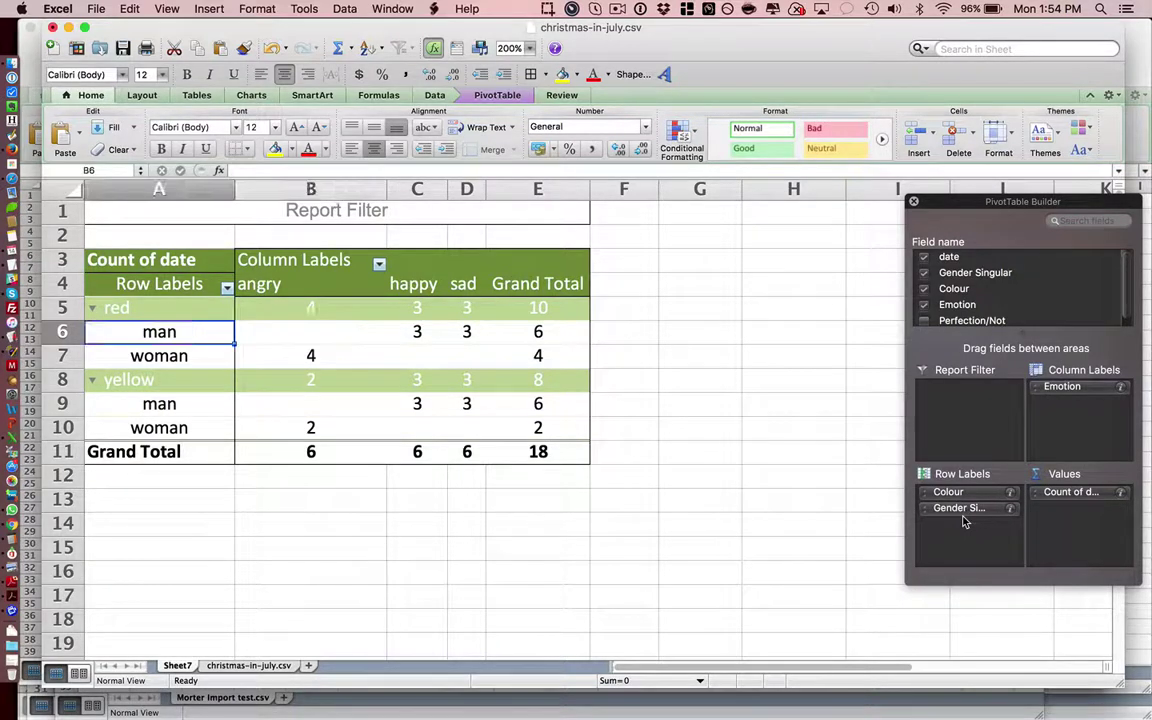
Step: Examine the angry counts for men and women within the red and yellow groups of the PivotTable
key(Left)
key(Right)
key(Up)
key(Down)
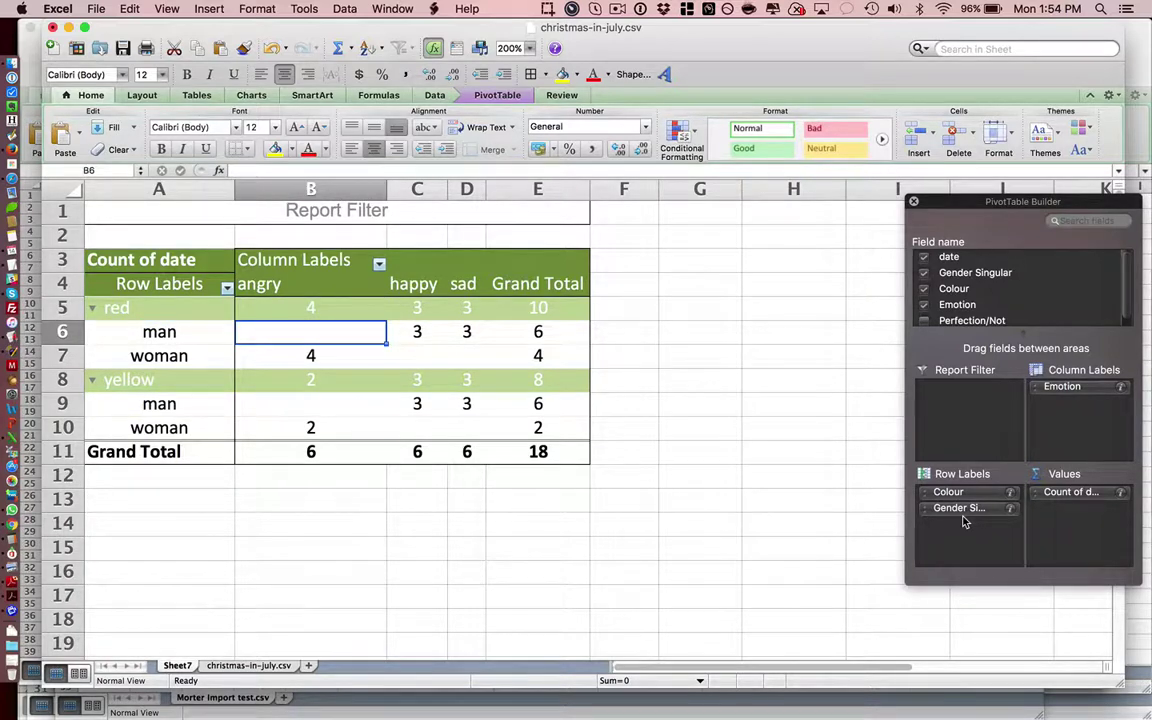
key(Up)
key(Up)
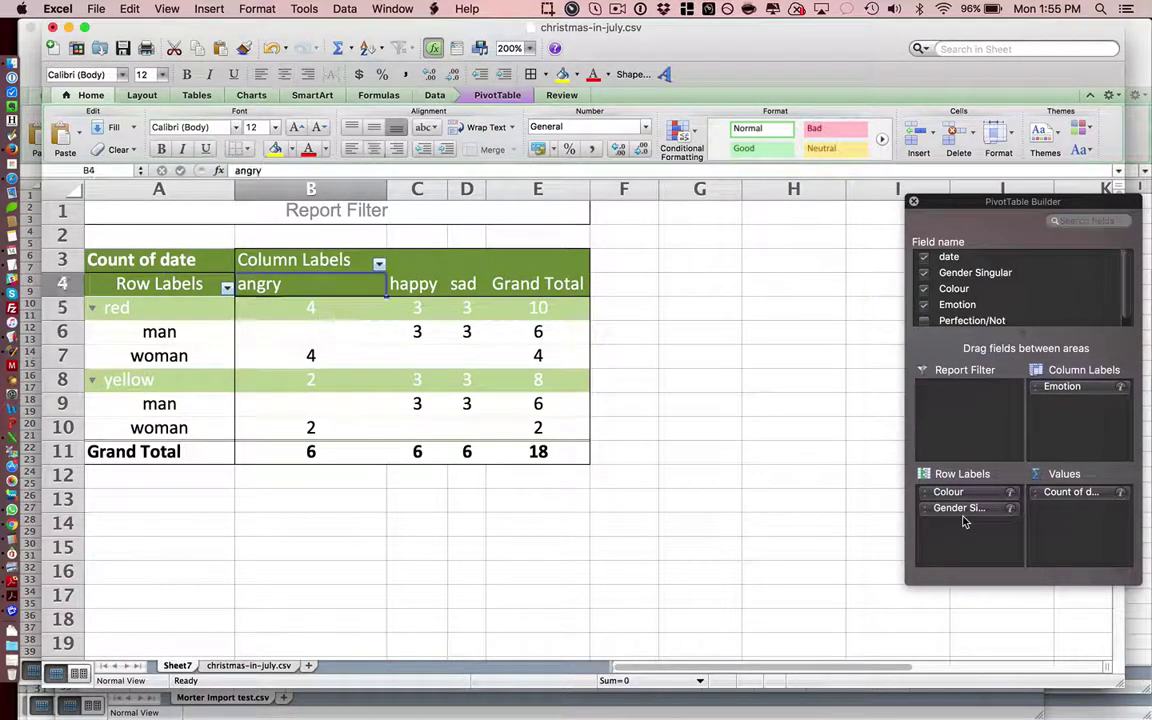
key(Down)
key(Down)
key(Down)
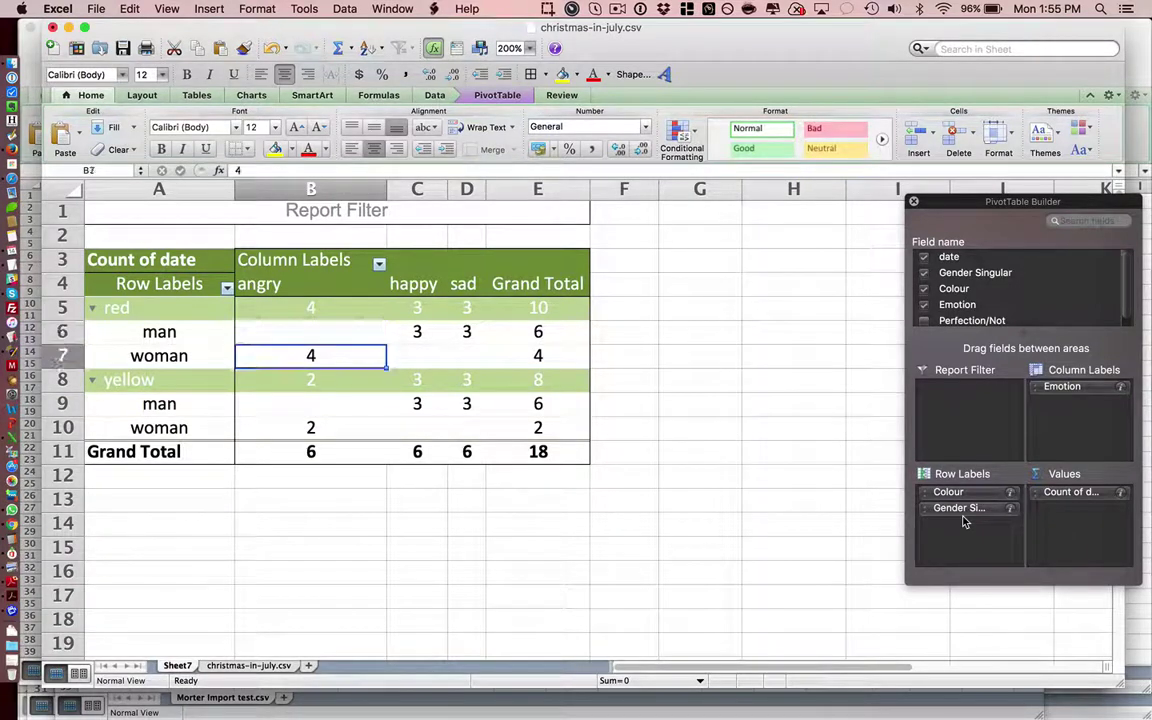
key(Down)
key(Down)
key(Up)
key(Up)
key(Up)
key(Left)
key(Up)
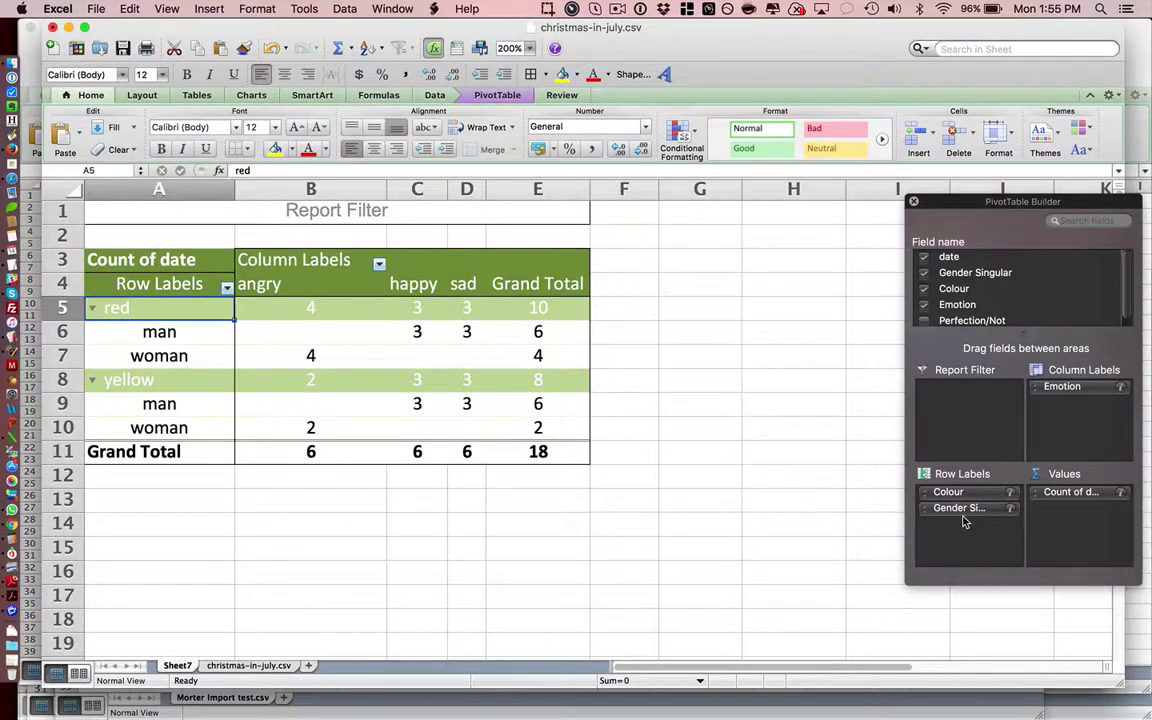
key(Down)
key(Right)
key(Up)
key(Down)
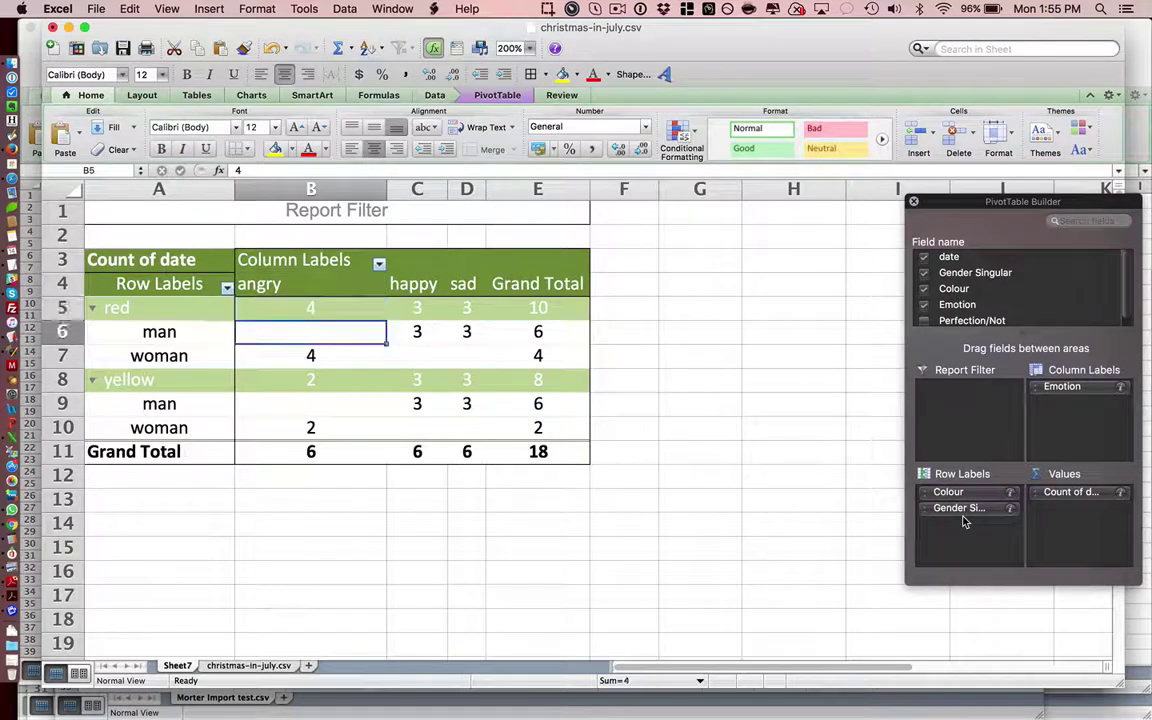
key(Left)
key(Down)
key(Down)
key(Down)
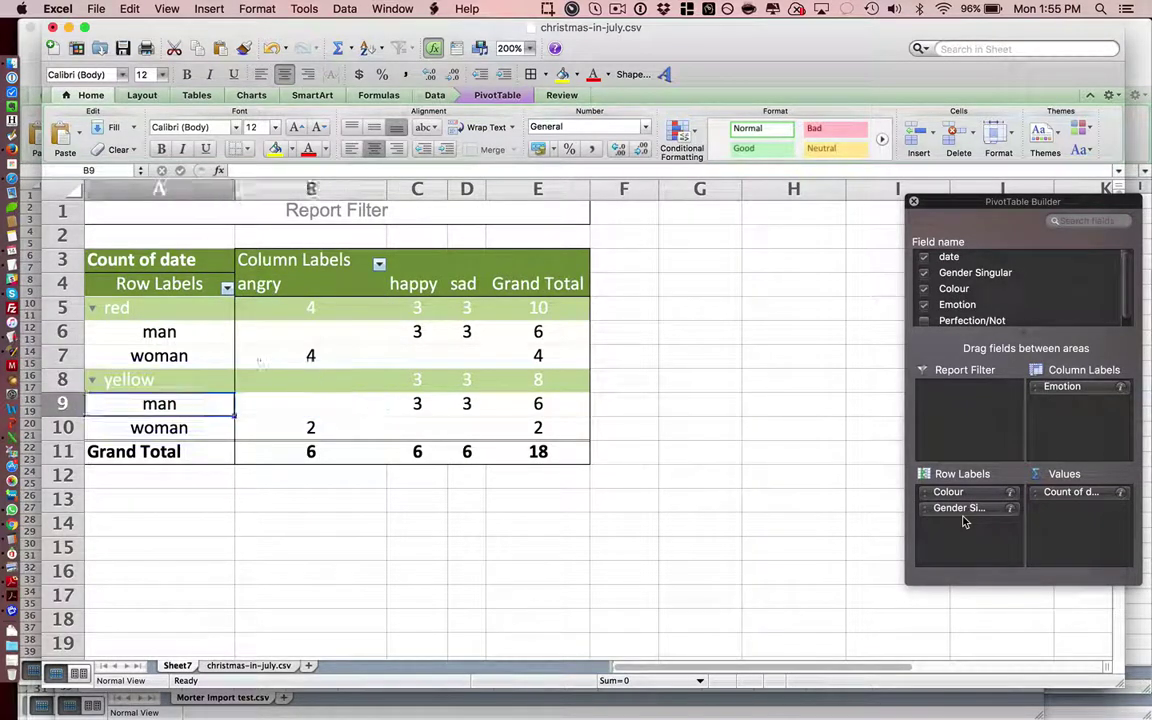
key(Right)
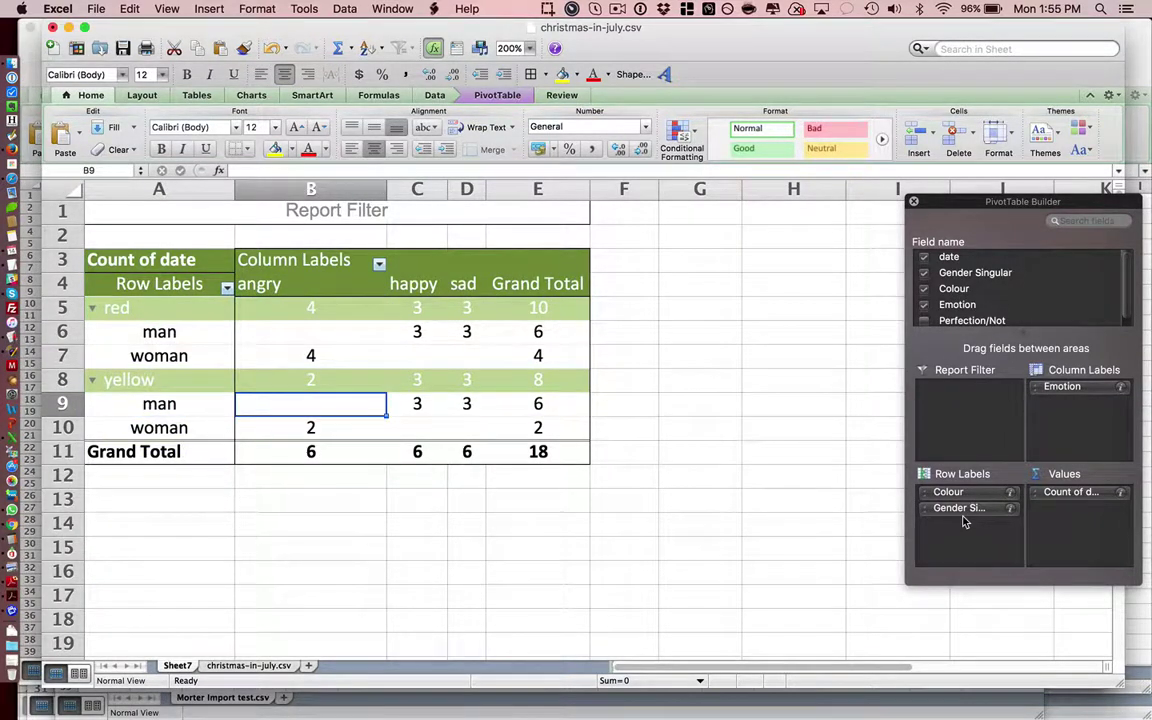
Step: Examine the angry and happy counts for men and women within the red and yellow groups of the PivotTable
key(Left)
key(Up)
key(Down)
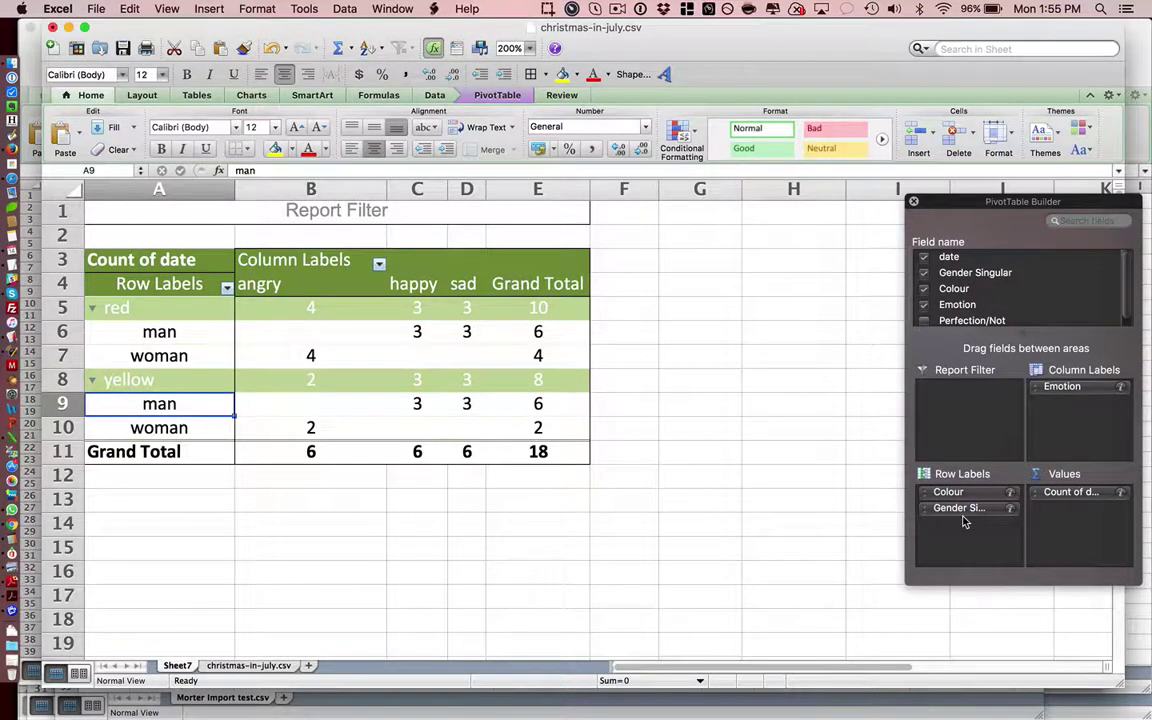
key(Right)
key(Down)
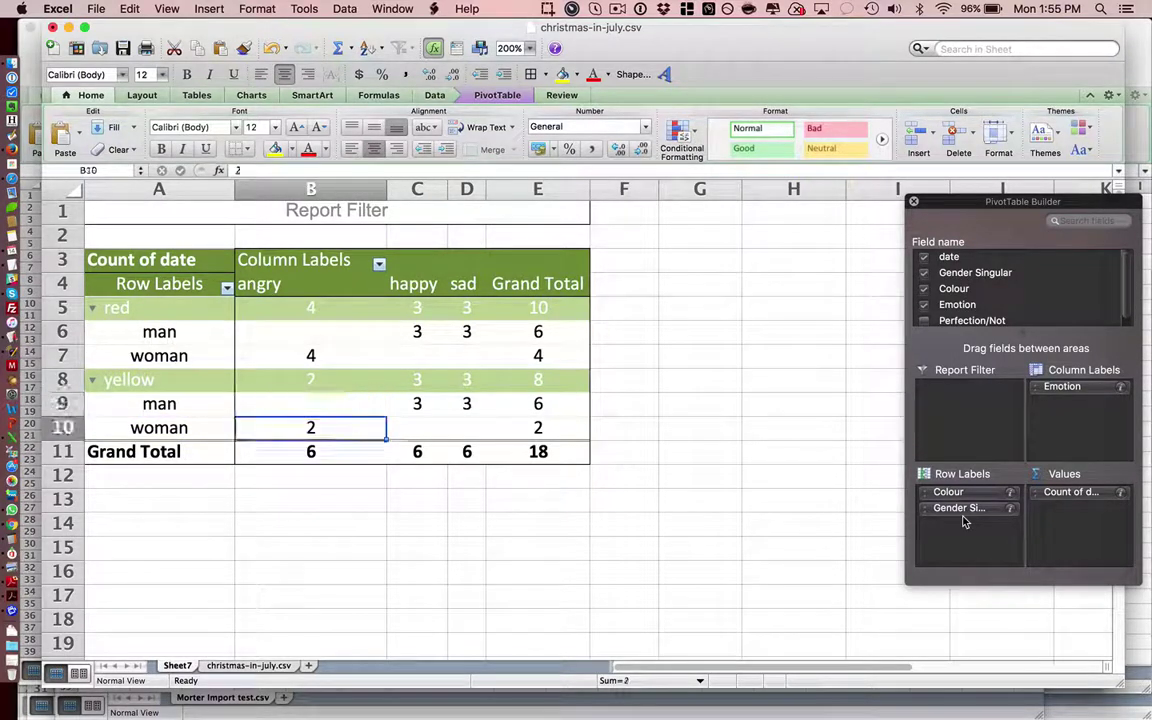
key(Right)
key(Up)
key(Up)
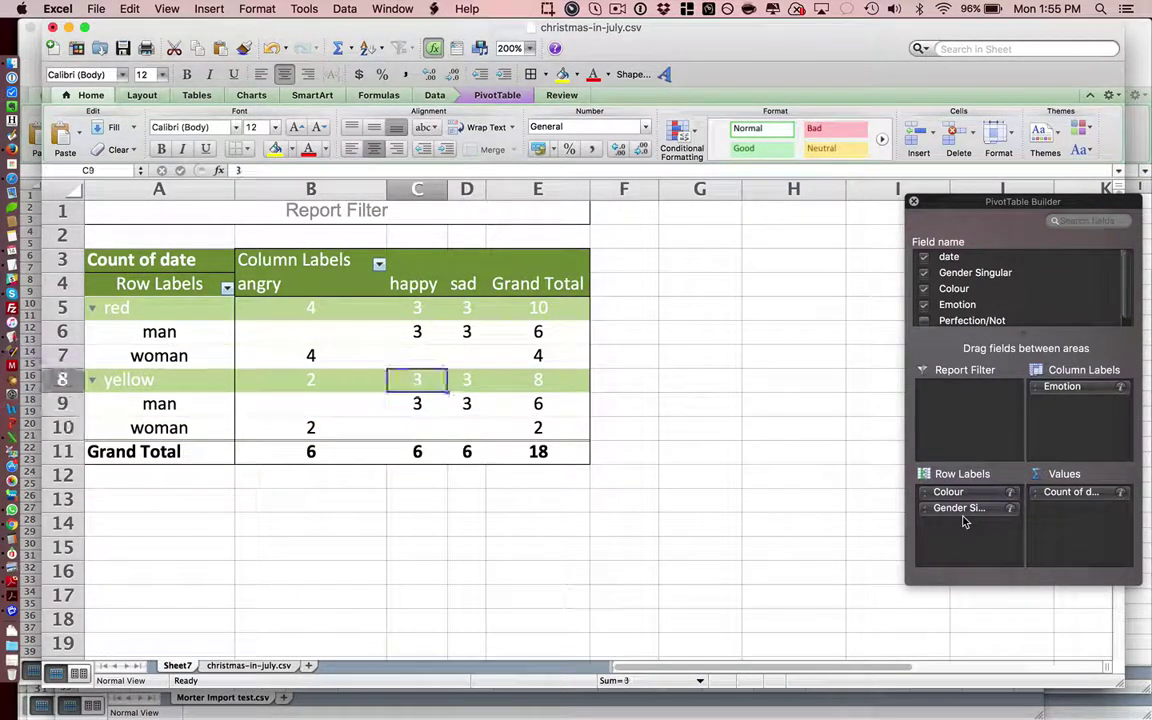
key(Up)
key(Right)
key(Up)
key(Left)
key(Down)
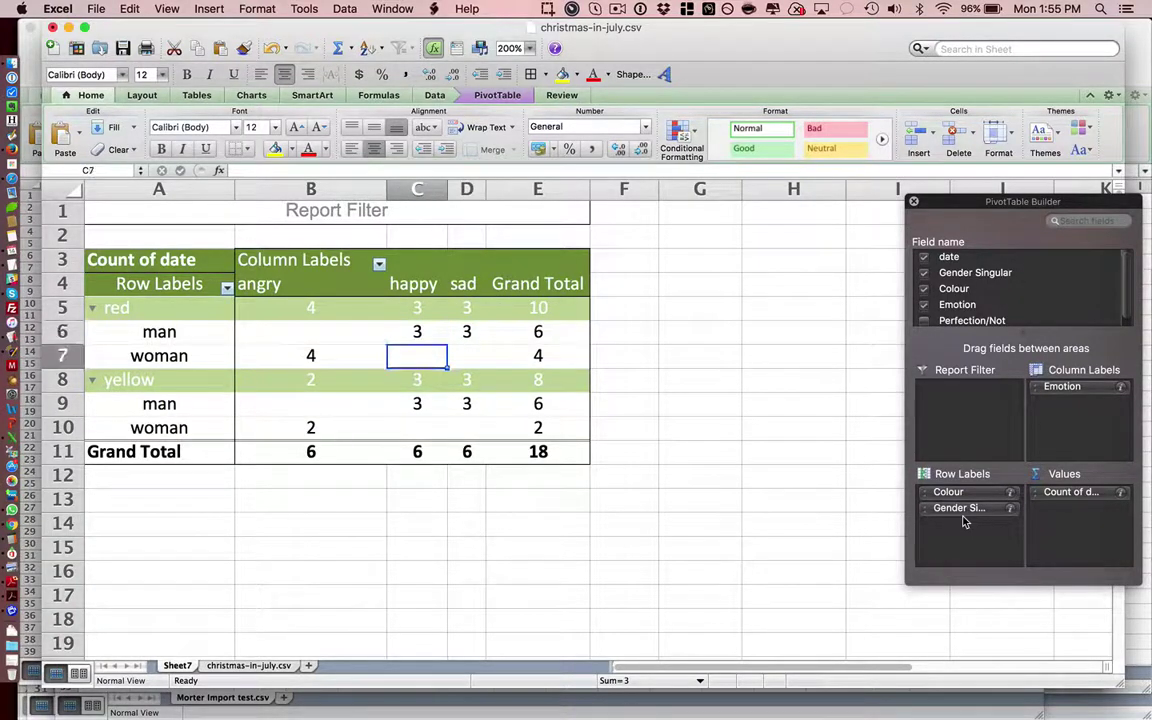
key(Right)
key(Left)
key(Left)
key(Left)
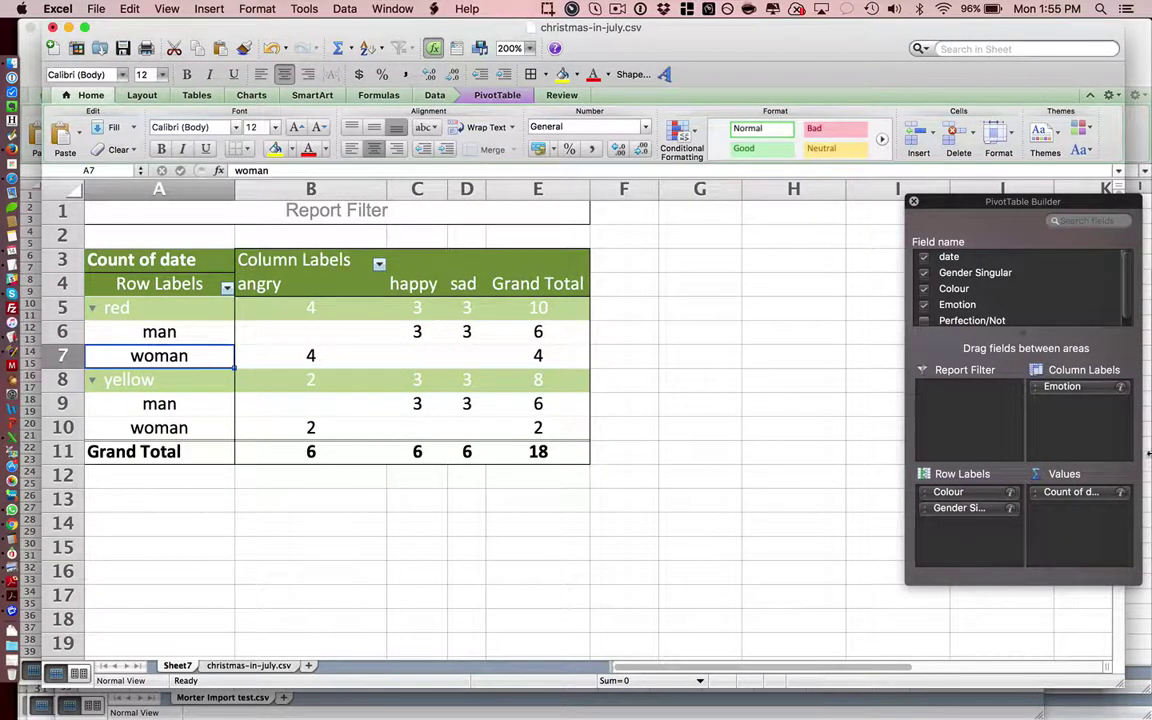
Step: Put Perfection/Not in the column labels and make Emotion the only row label, removing Colour and Gender Singular
drag(954, 209, 763, 188)
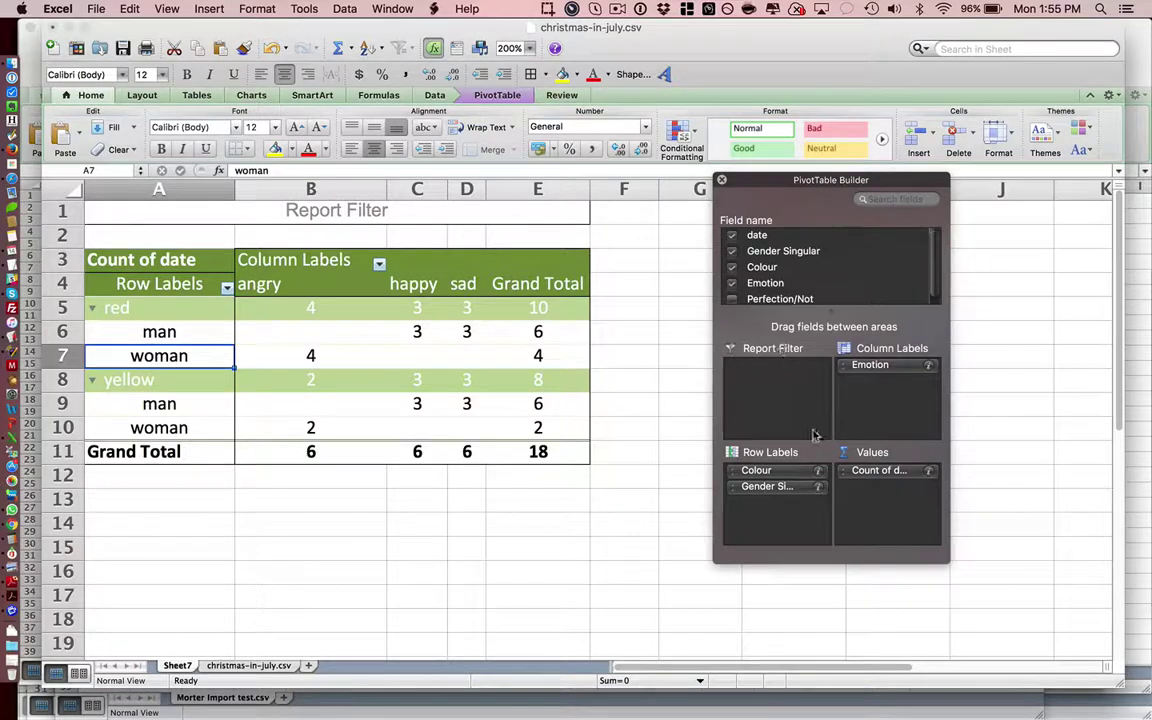
scroll(780, 285, down, 1)
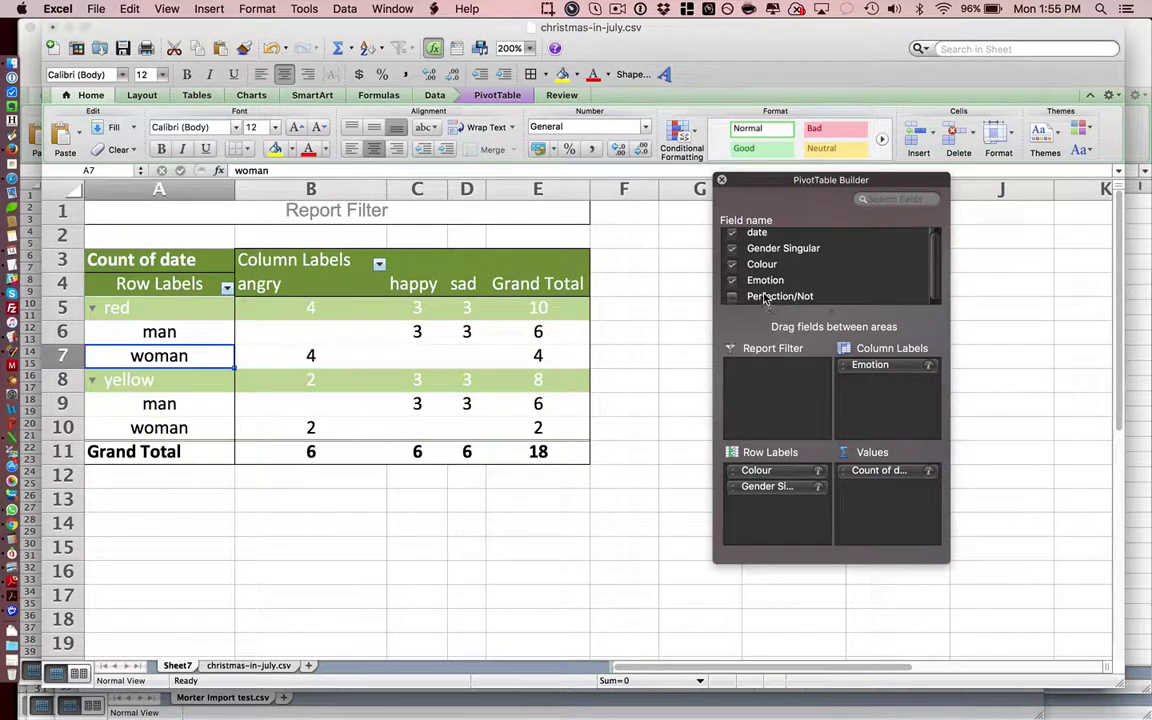
drag(776, 297, 740, 250)
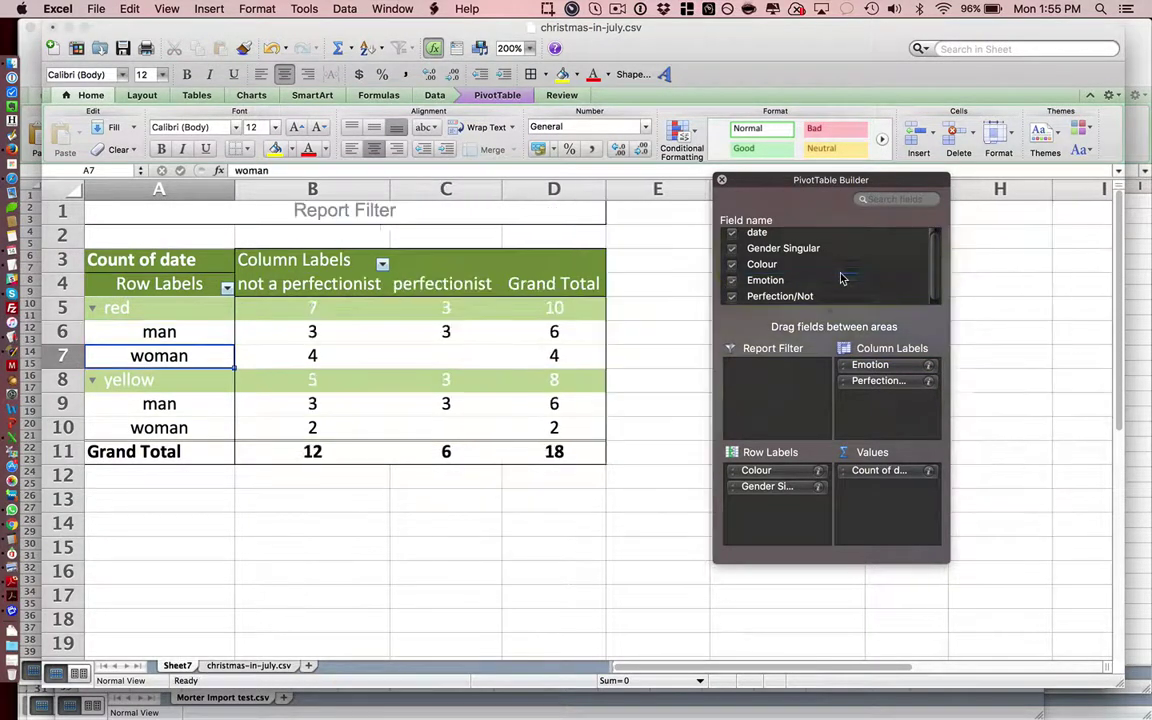
drag(763, 478, 812, 263)
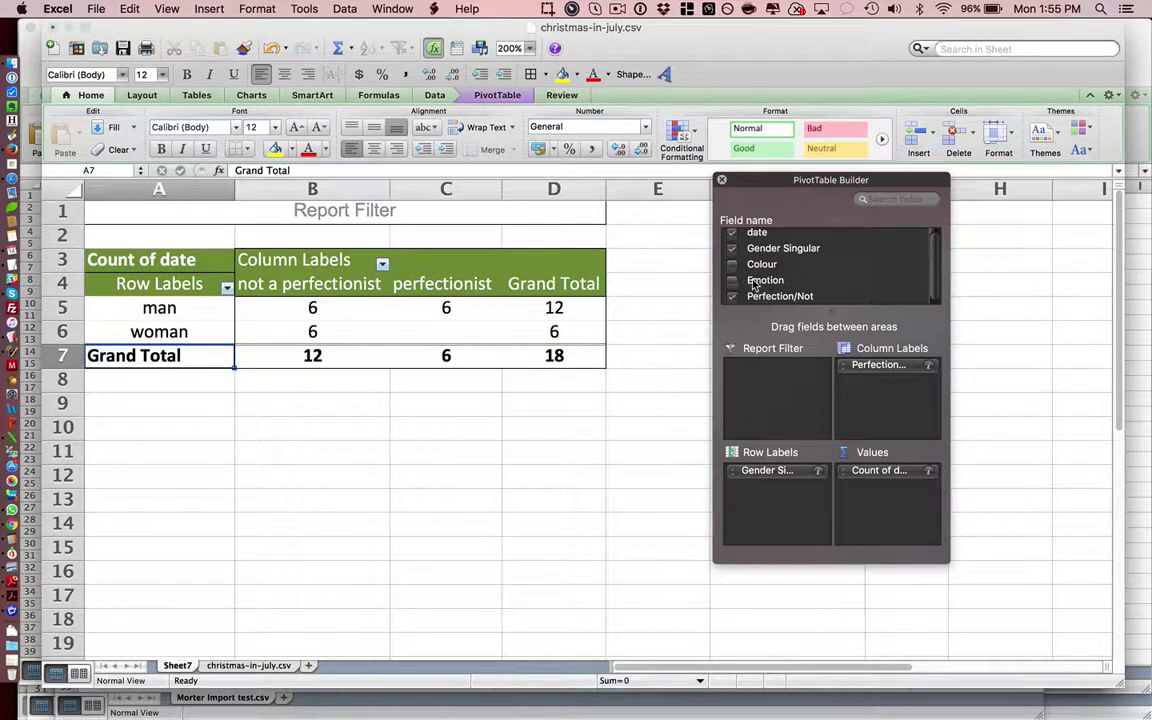
drag(756, 284, 778, 270)
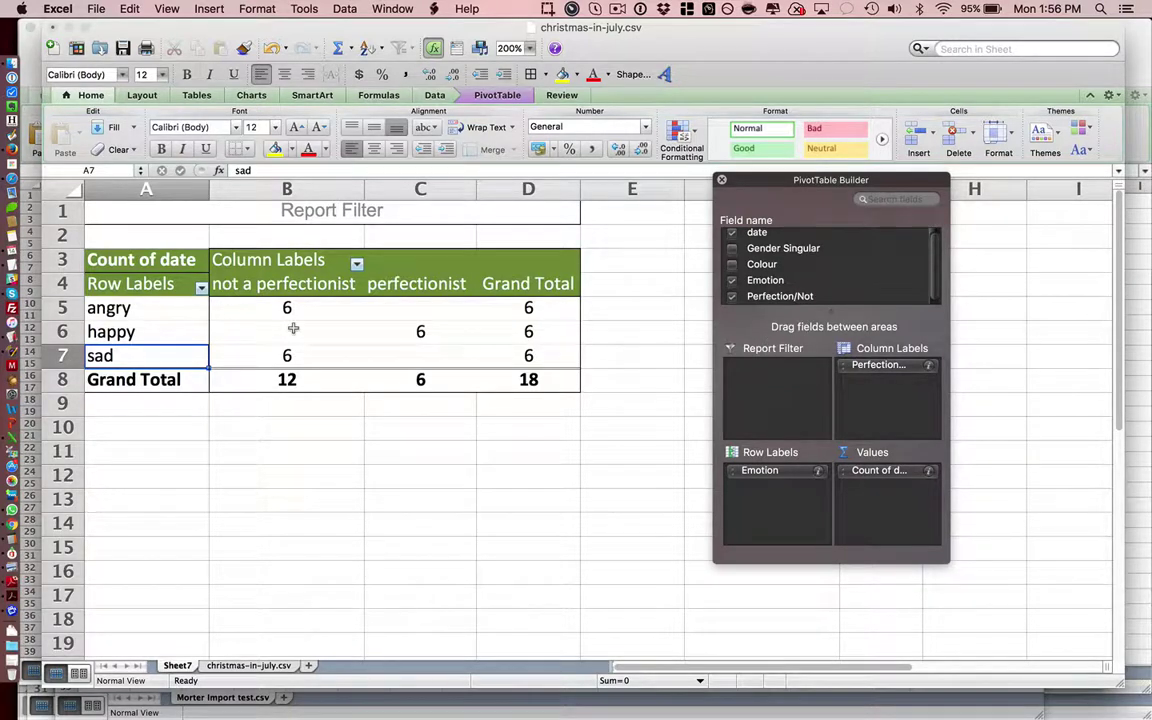
Step: Add Colour beneath Perfection/Not in the column labels, with the count of date as the only value
click(731, 266)
drag(745, 264, 878, 403)
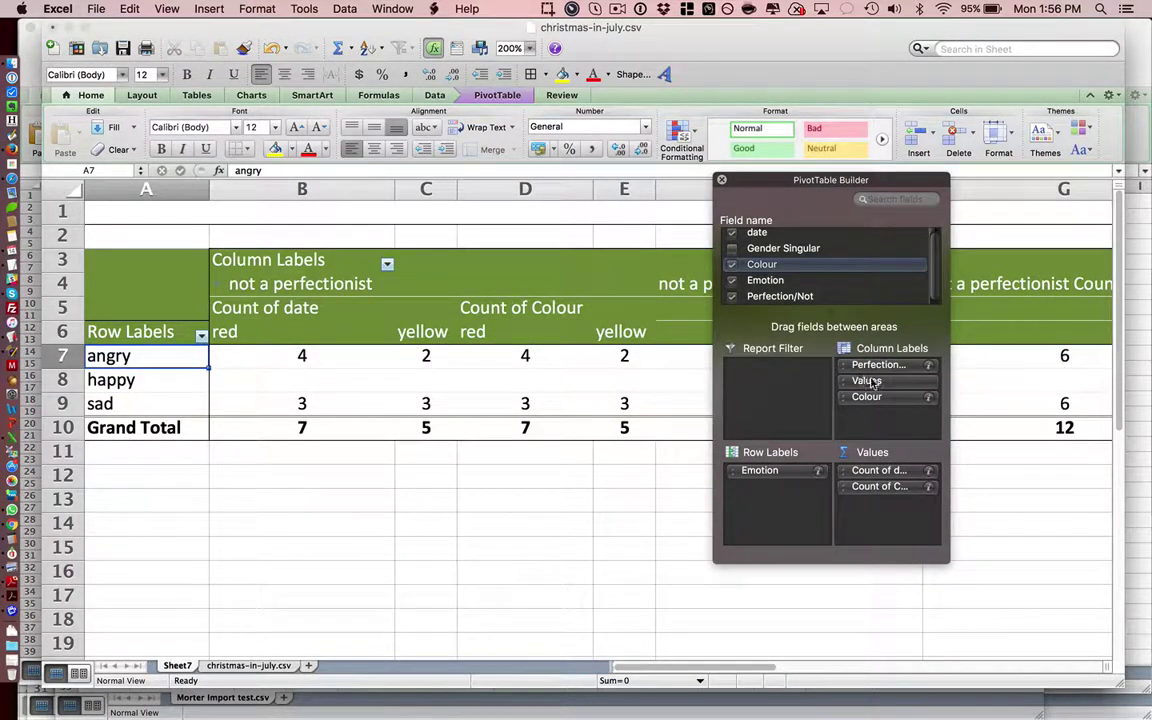
drag(872, 382, 826, 270)
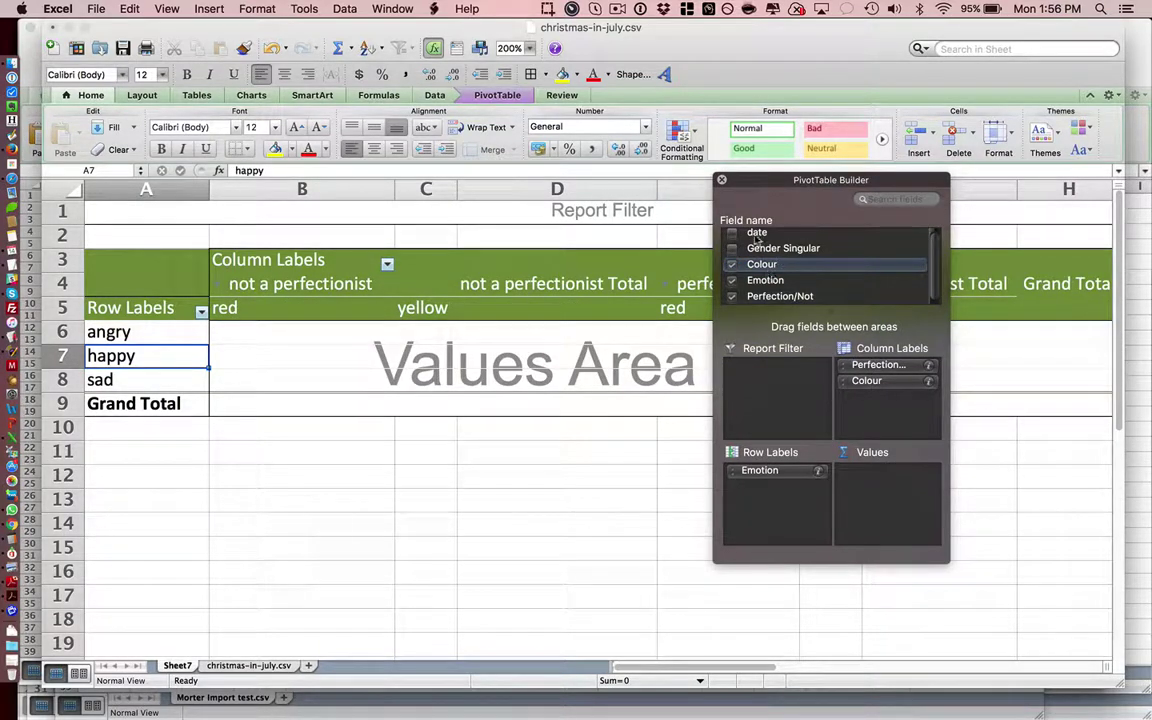
drag(757, 233, 906, 494)
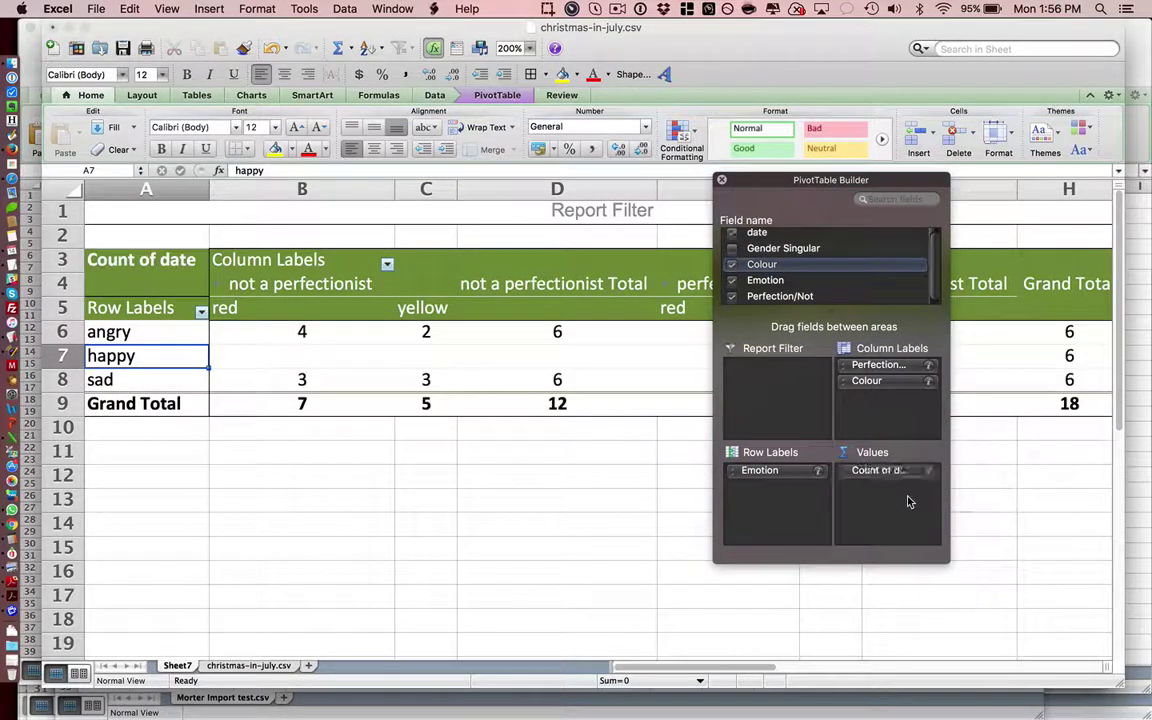
Step: Move Emotion to the column labels above Colour, and move Perfection/Not to the row labels
drag(790, 182, 953, 334)
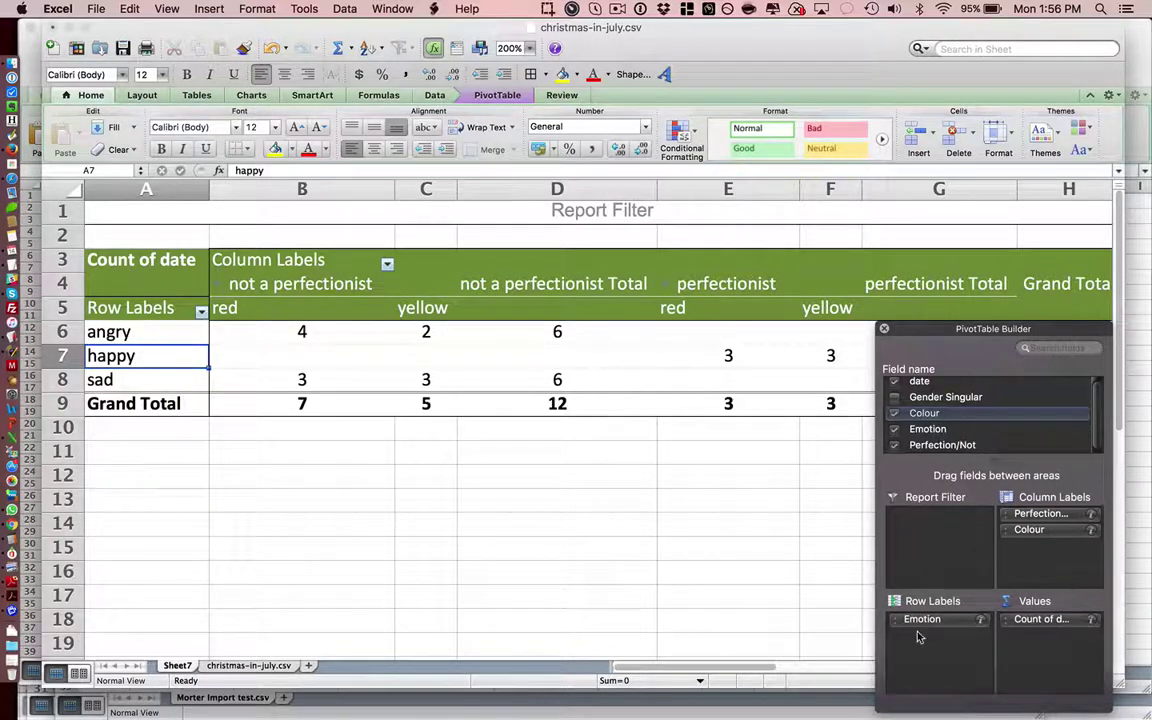
drag(932, 625, 1054, 560)
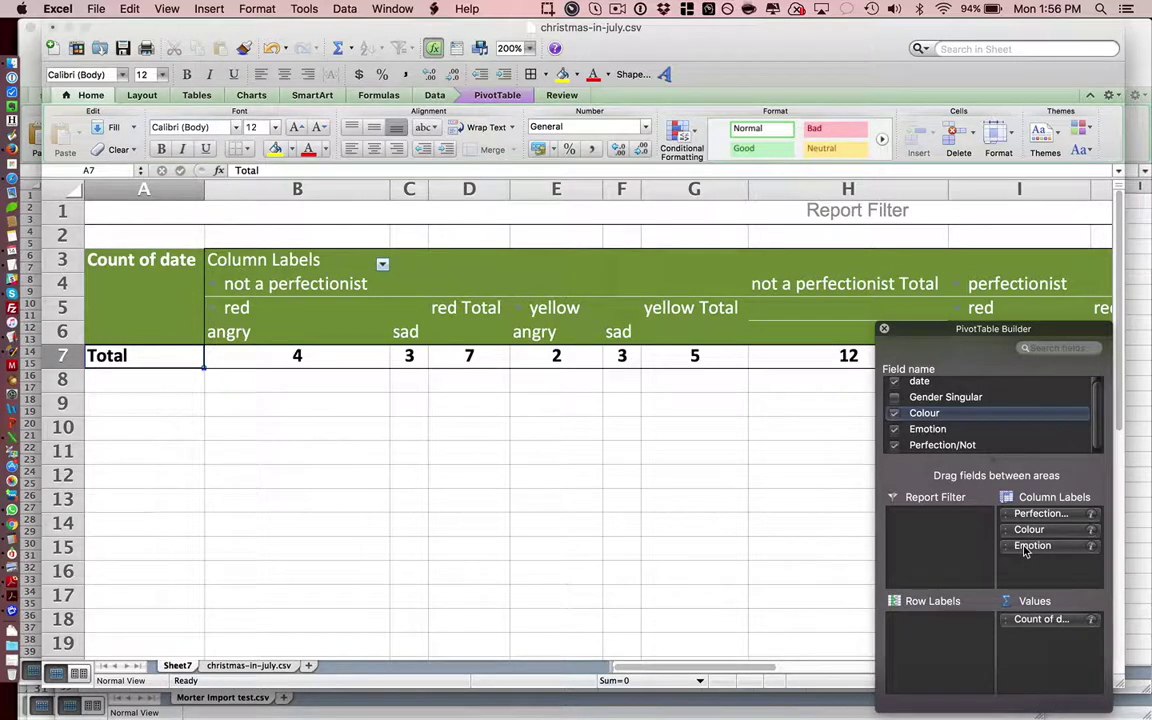
drag(1025, 549, 1048, 530)
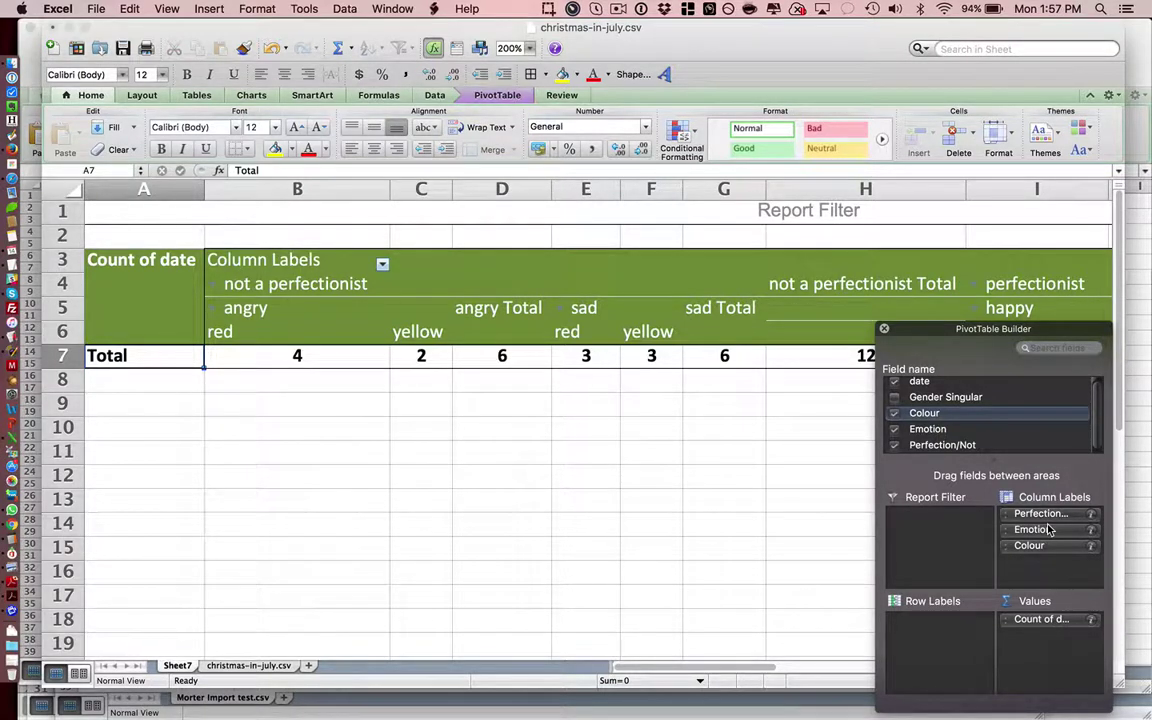
drag(1040, 514, 960, 640)
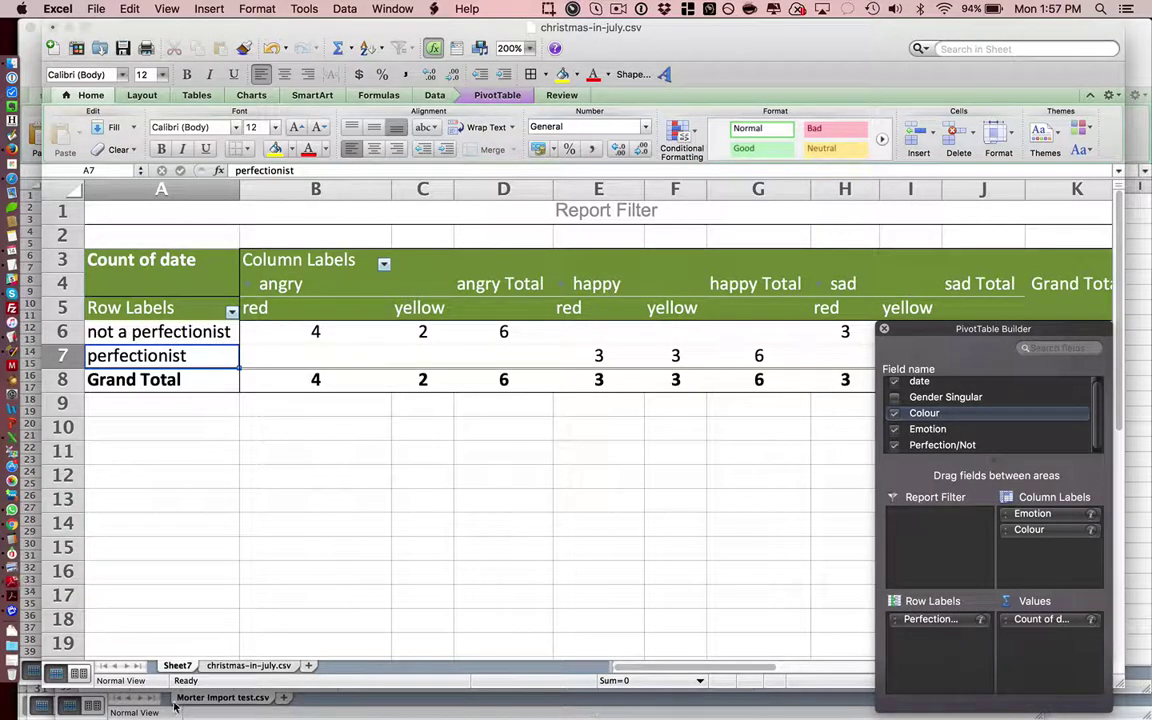
Step: Review the individual responses on the christmas-in-july.csv source sheet and return to the PivotTable on Sheet7
click(248, 665)
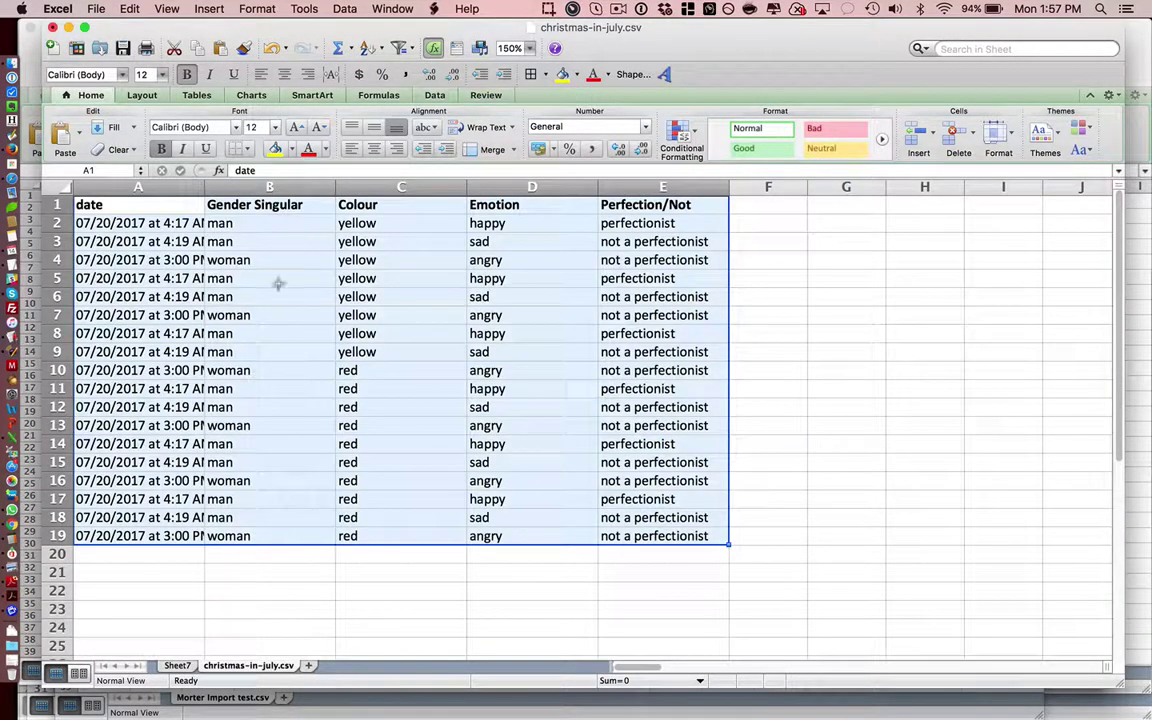
click(256, 227)
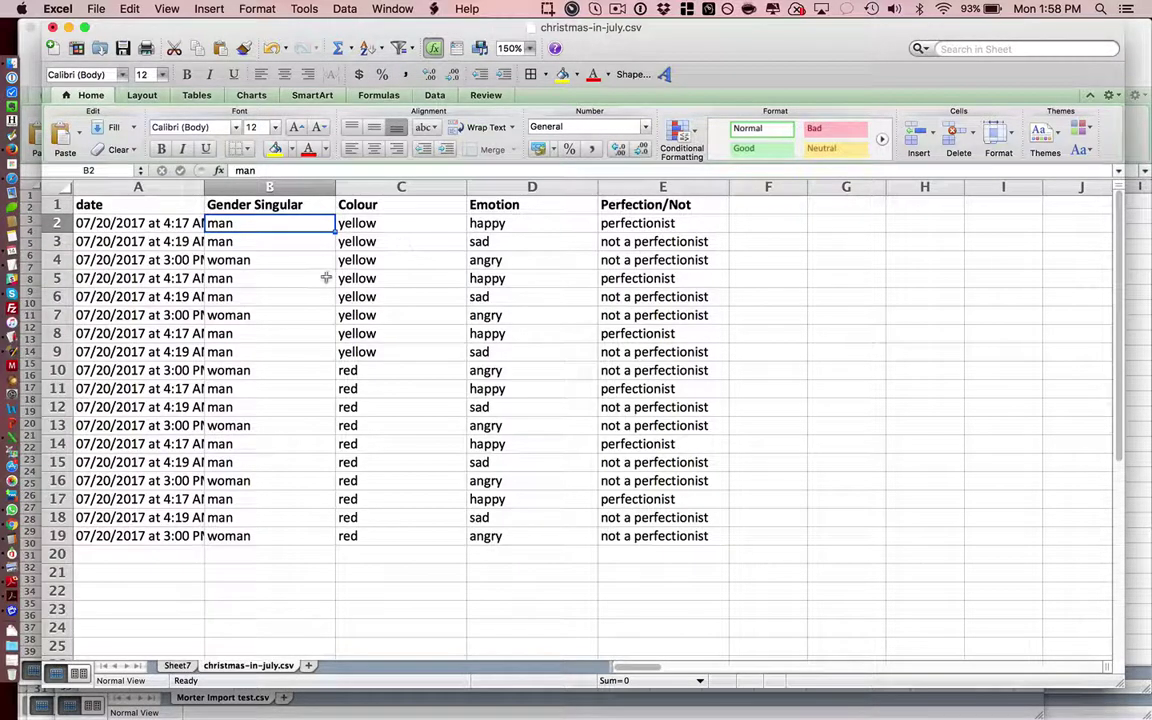
click(177, 665)
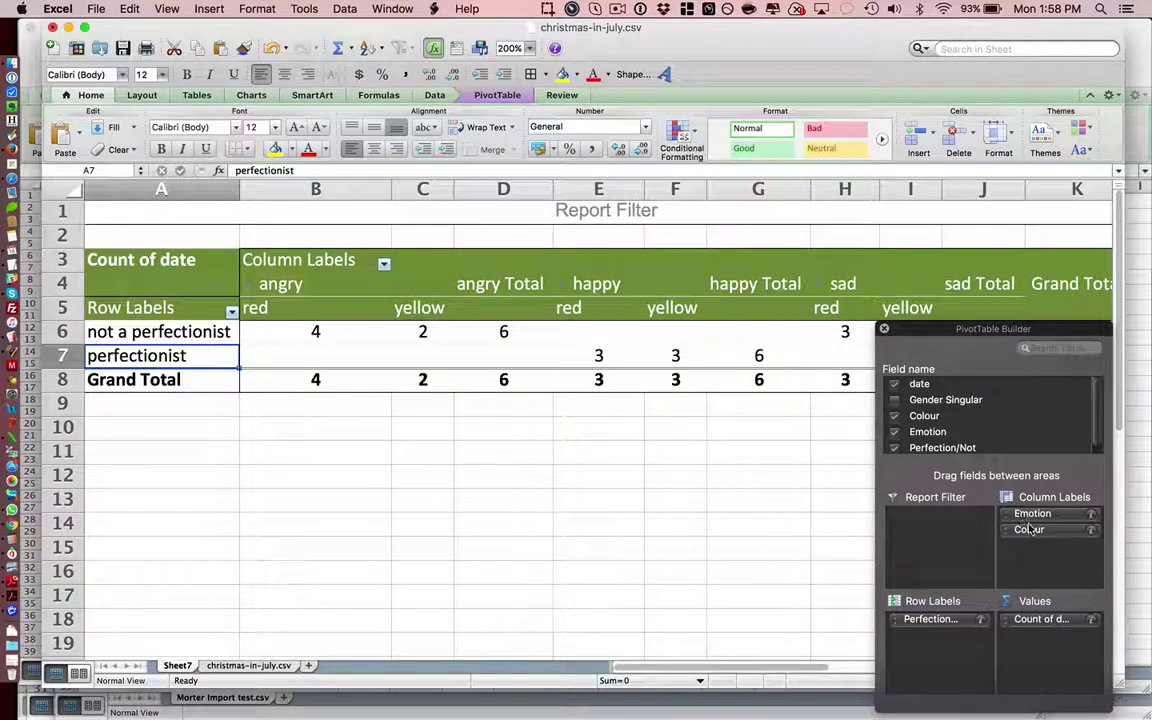